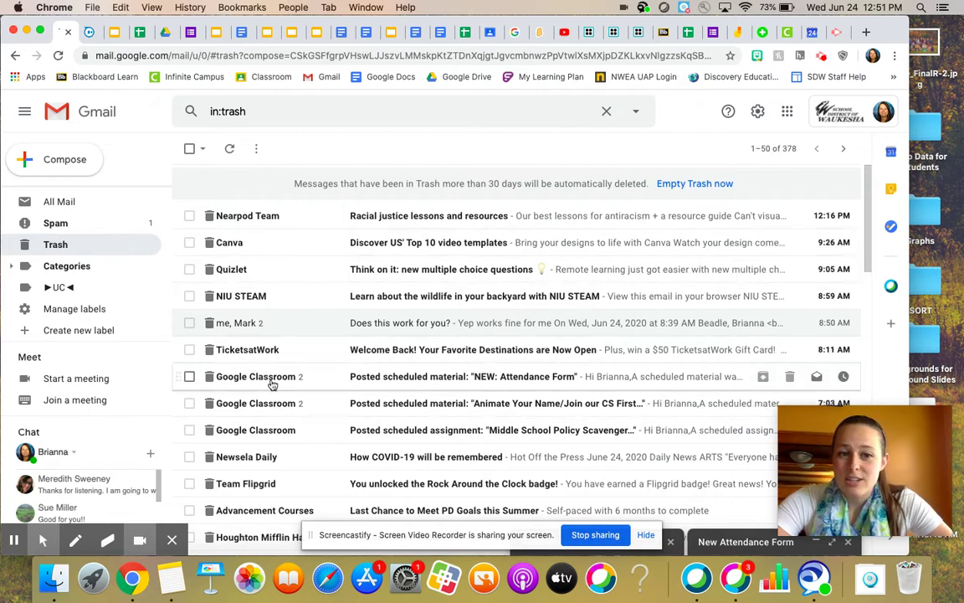
# Step: Permanently delete the Nearpod Team email "Racial justice lessons and resources" from the Trash
pyautogui.moveTo(286, 384)
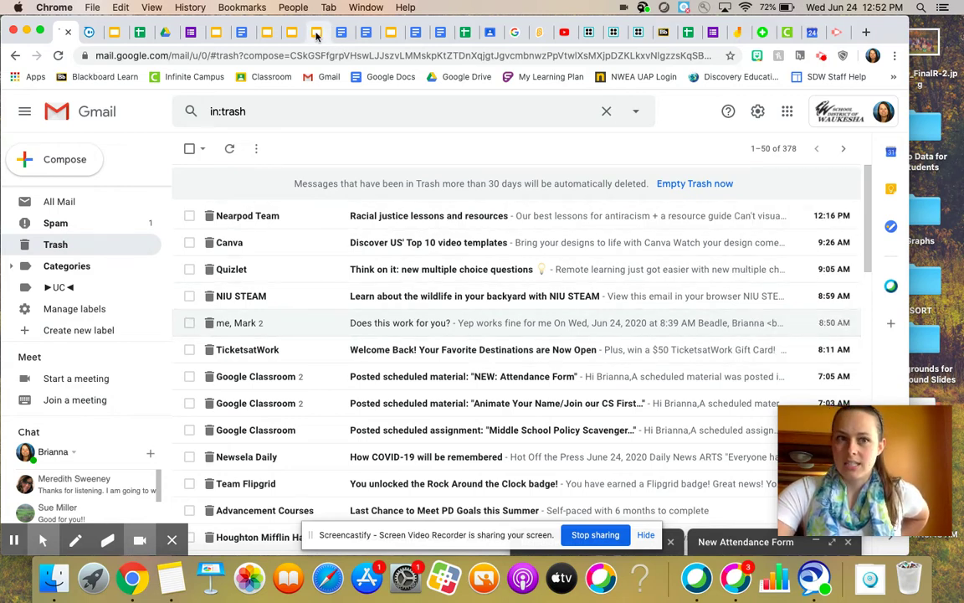
pyautogui.click(190, 217)
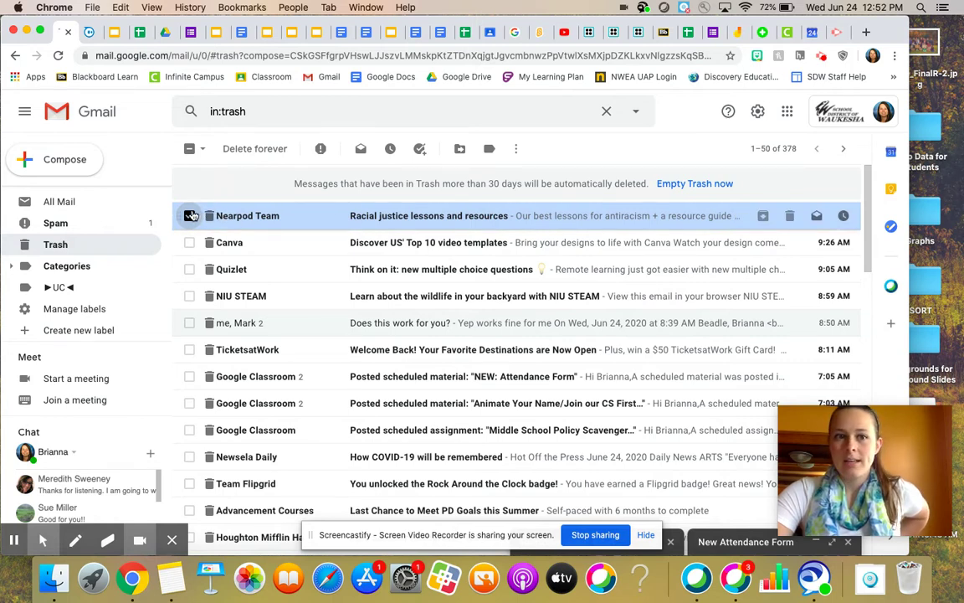
pyautogui.click(237, 158)
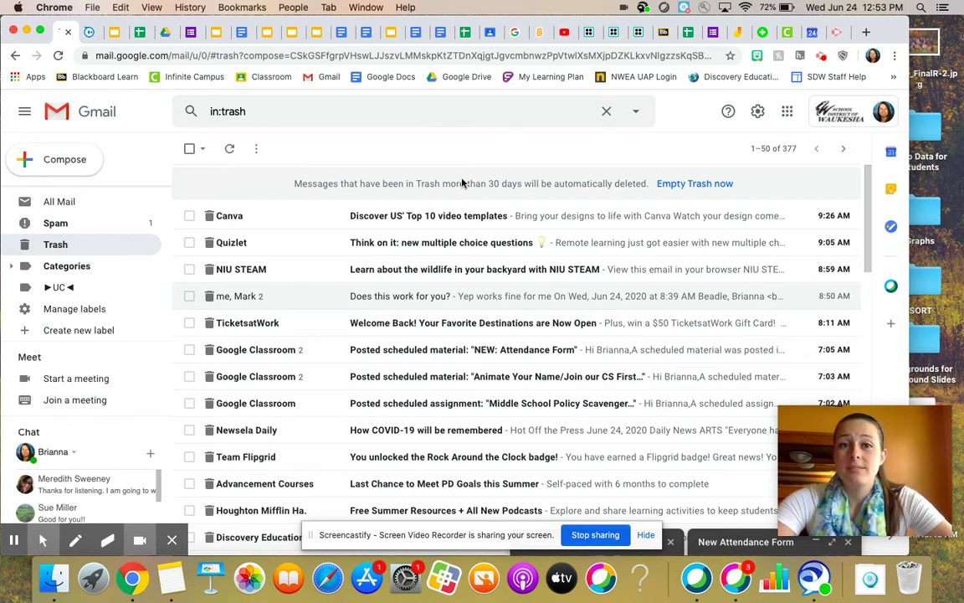
# Step: Open the trashed Houghton Mifflin Harcourt email "Free Summer Resources + All New Podcasts" and follow its Unsubscribe/Manage Preferences link
pyautogui.click(318, 33)
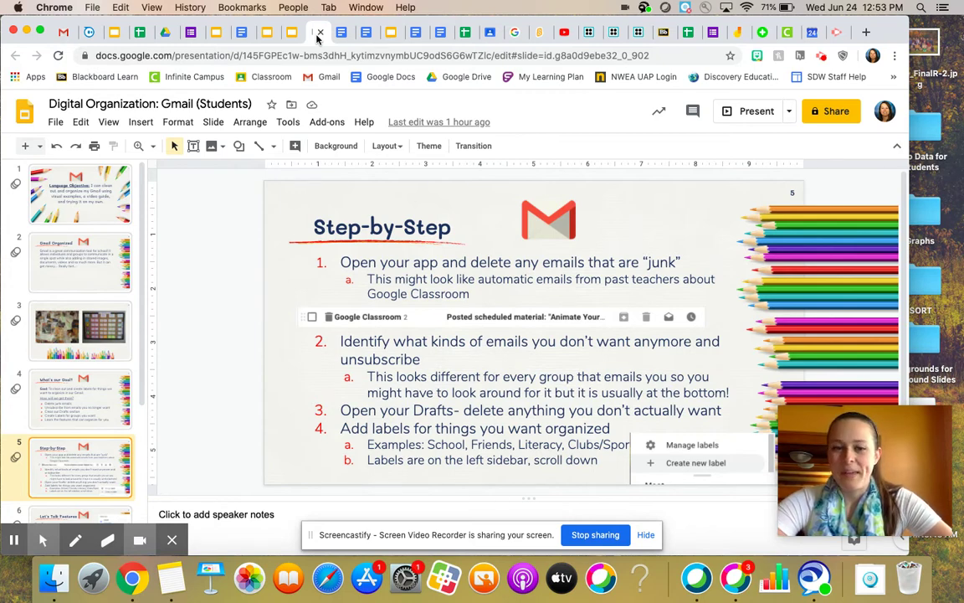
pyautogui.click(64, 33)
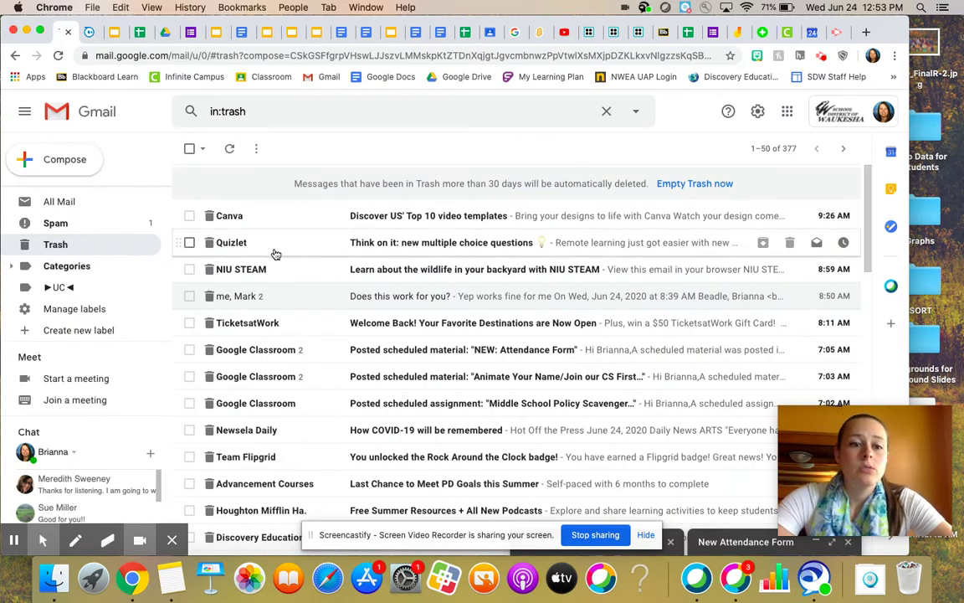
pyautogui.scroll(-2, 297, 457)
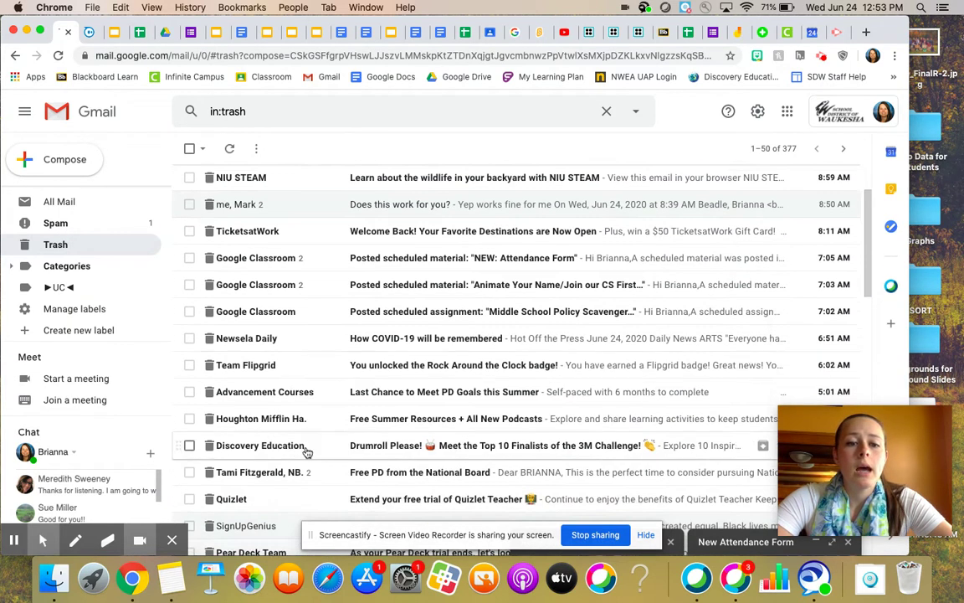
pyautogui.scroll(-1, 338, 429)
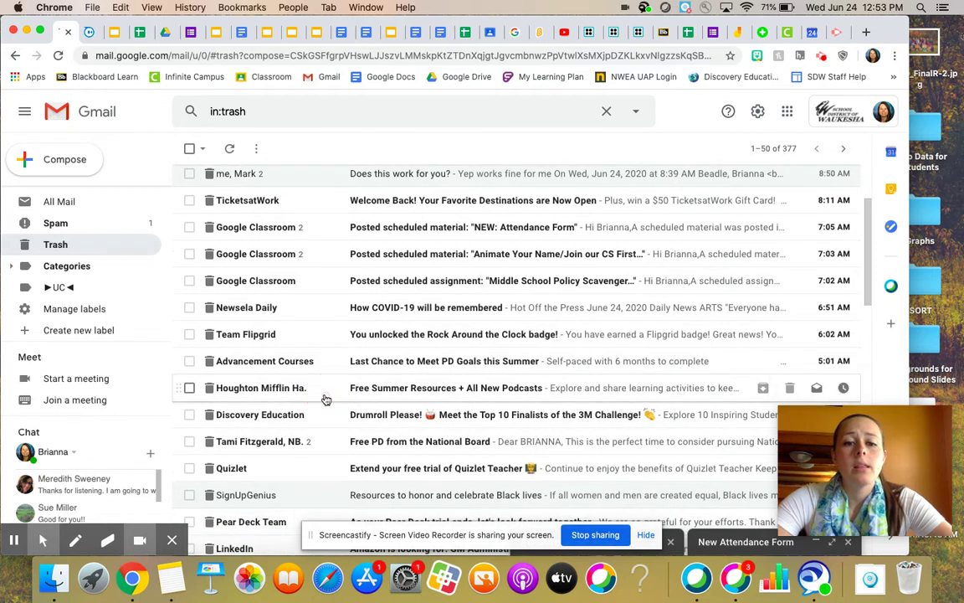
pyautogui.click(326, 398)
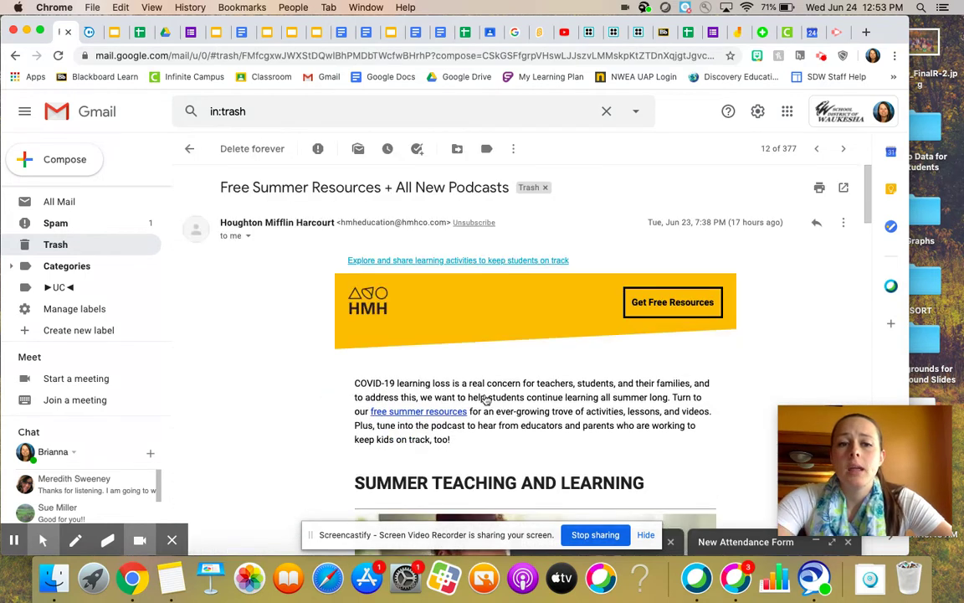
pyautogui.scroll(-15, 490, 398)
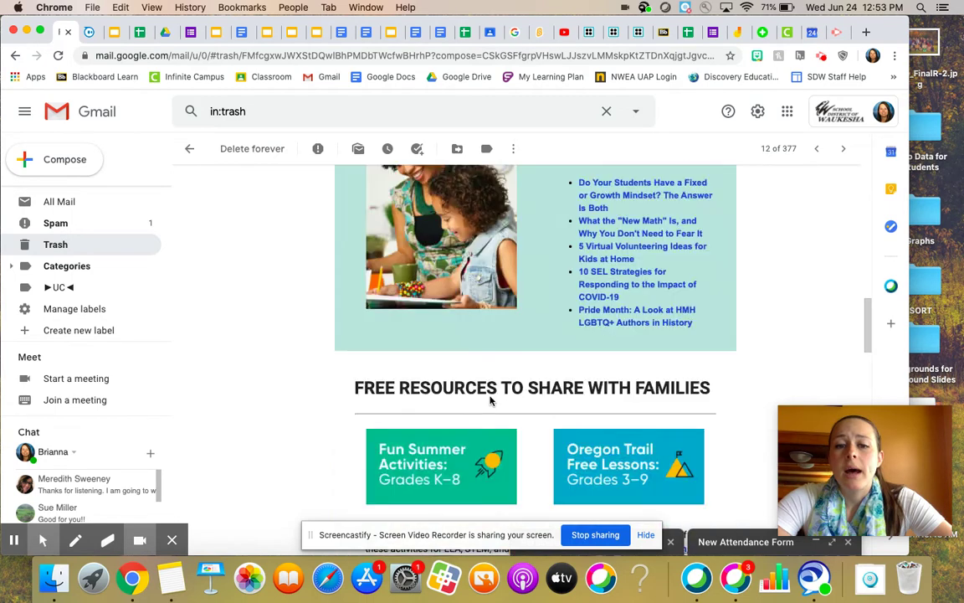
pyautogui.scroll(-15, 491, 401)
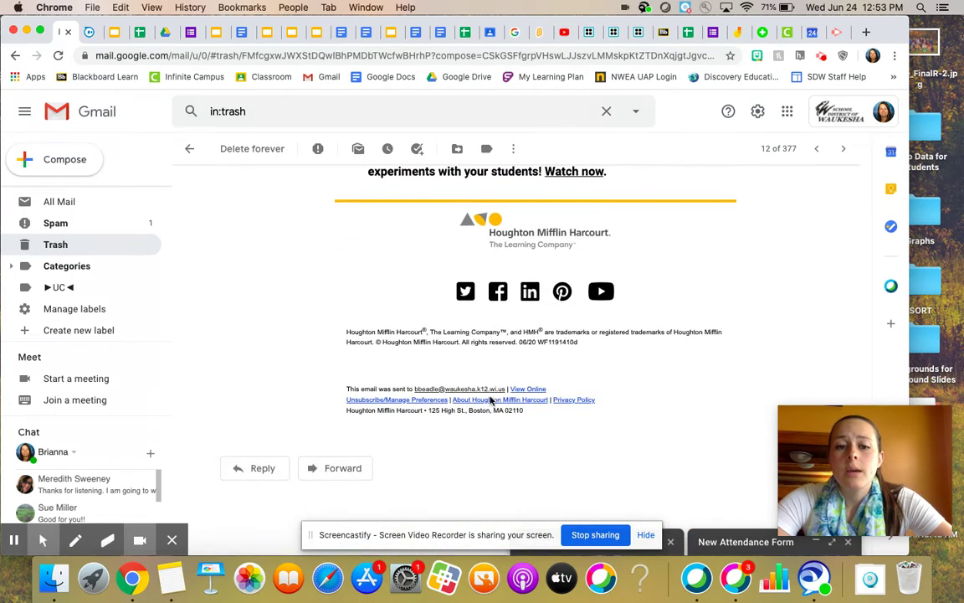
pyautogui.scroll(5, 549, 423)
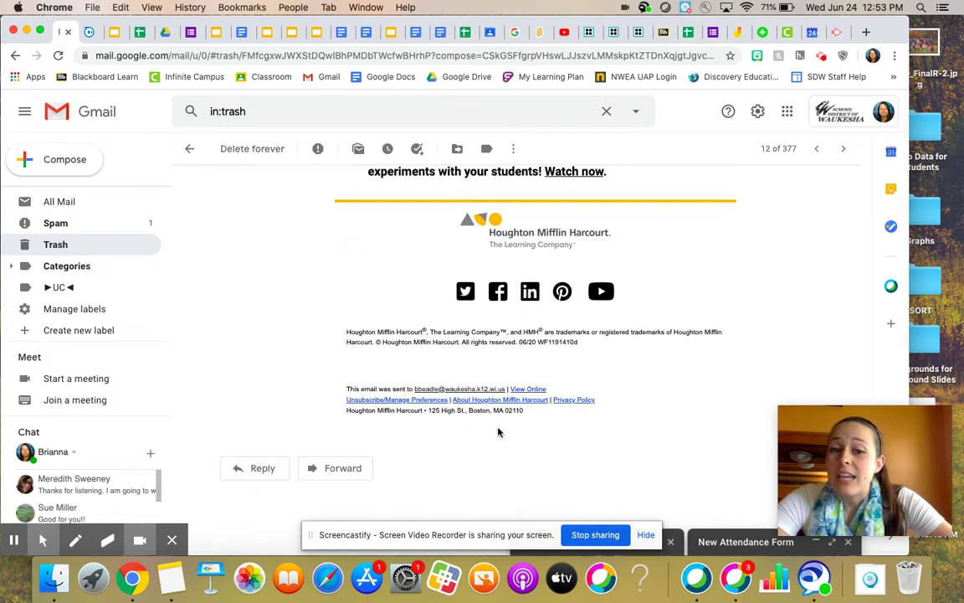
pyautogui.click(393, 405)
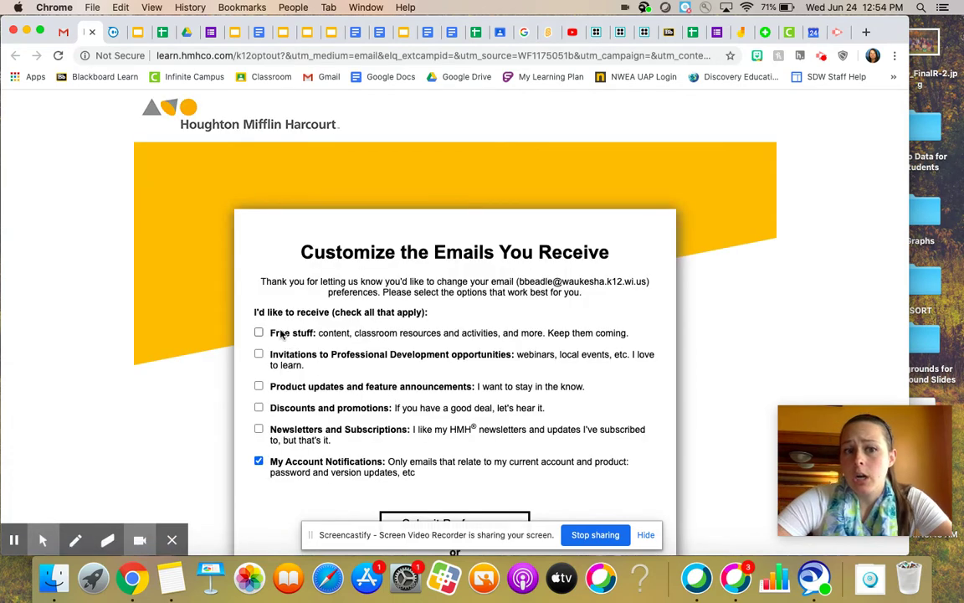
# Step: Clear the My Account Notifications option, view the unsubscribe choices, and close the email preferences page without submitting
pyautogui.click(259, 461)
pyautogui.scroll(-3, 368, 456)
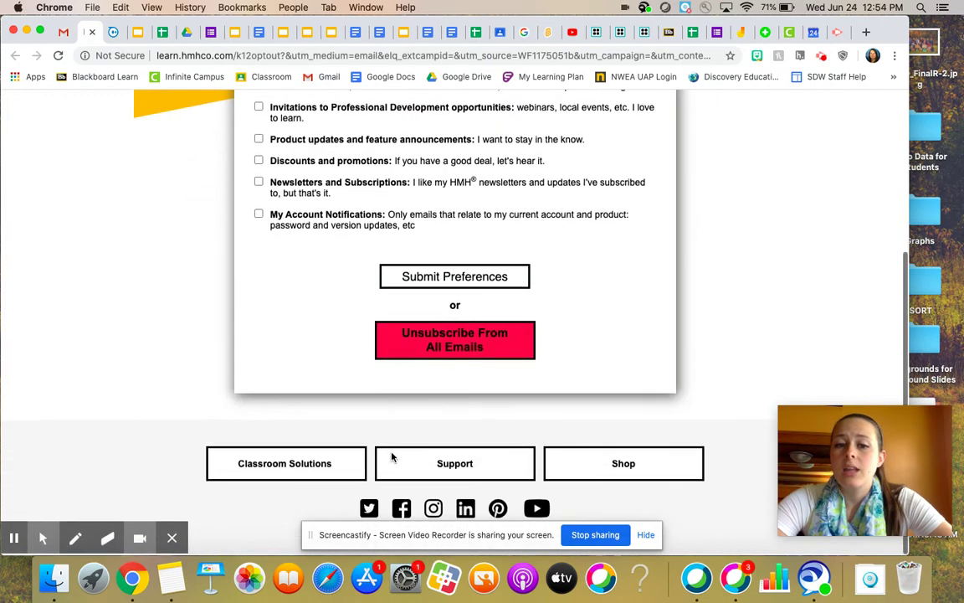
pyautogui.click(93, 32)
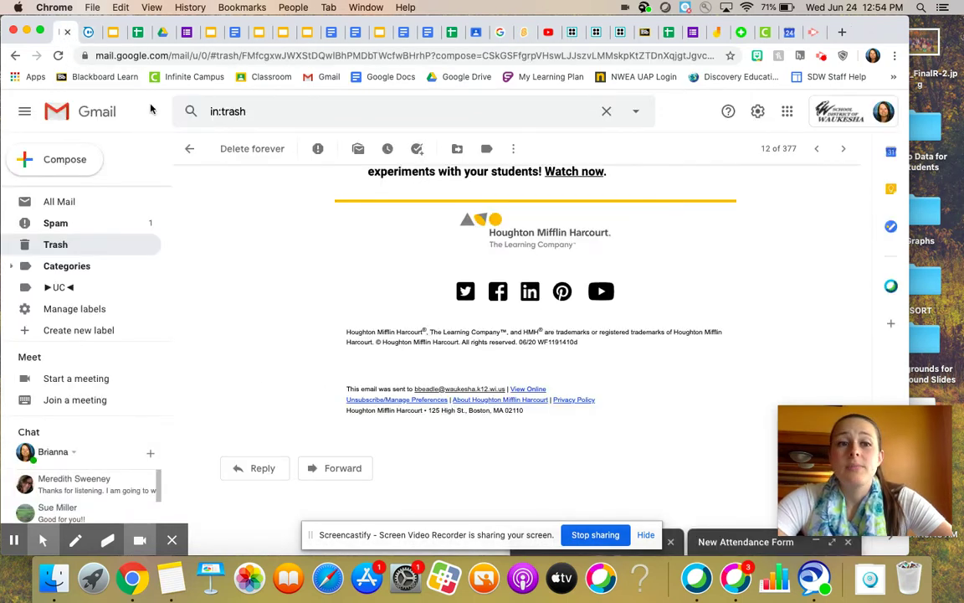
# Step: Open the trashed Advancement Courses email "Last Chance to Meet PD Goals this Summer" and locate its unsubscribe link
pyautogui.click(189, 148)
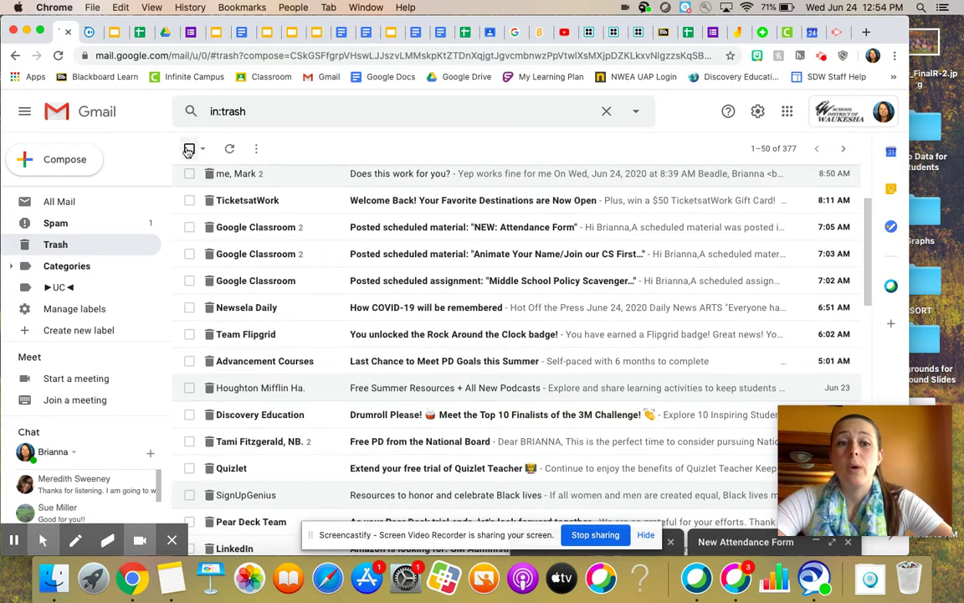
pyautogui.click(257, 365)
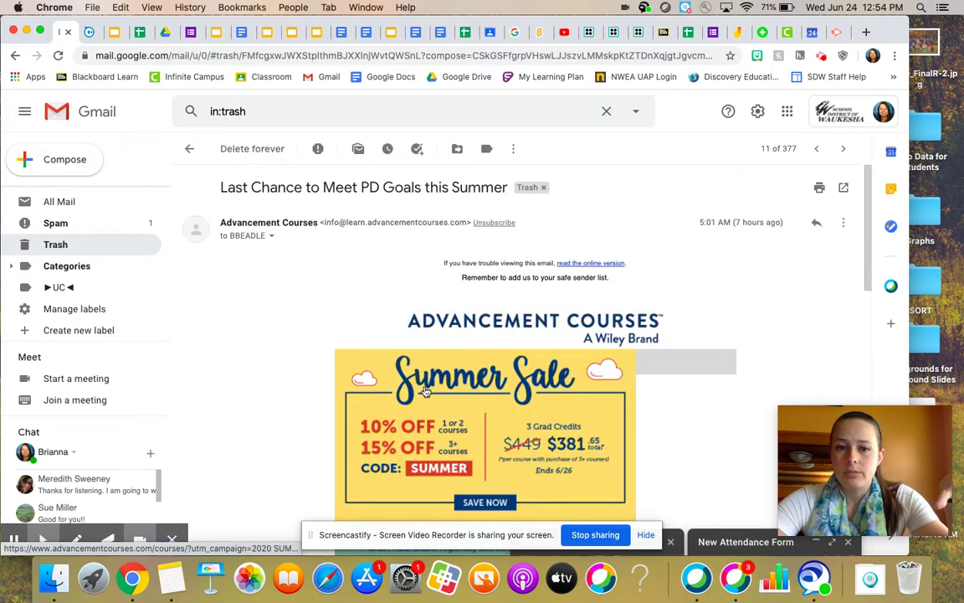
pyautogui.scroll(-15, 427, 390)
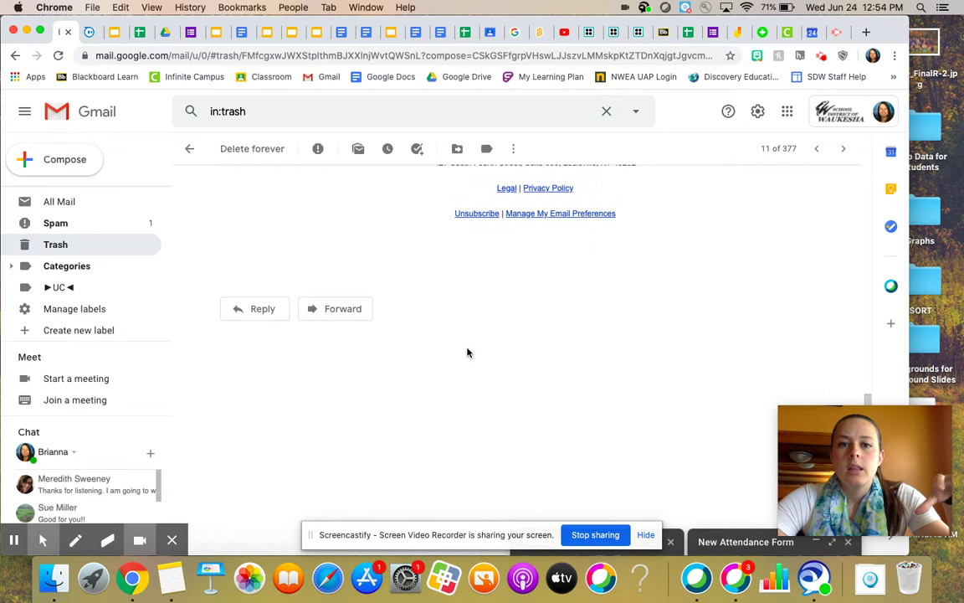
pyautogui.scroll(1, 473, 318)
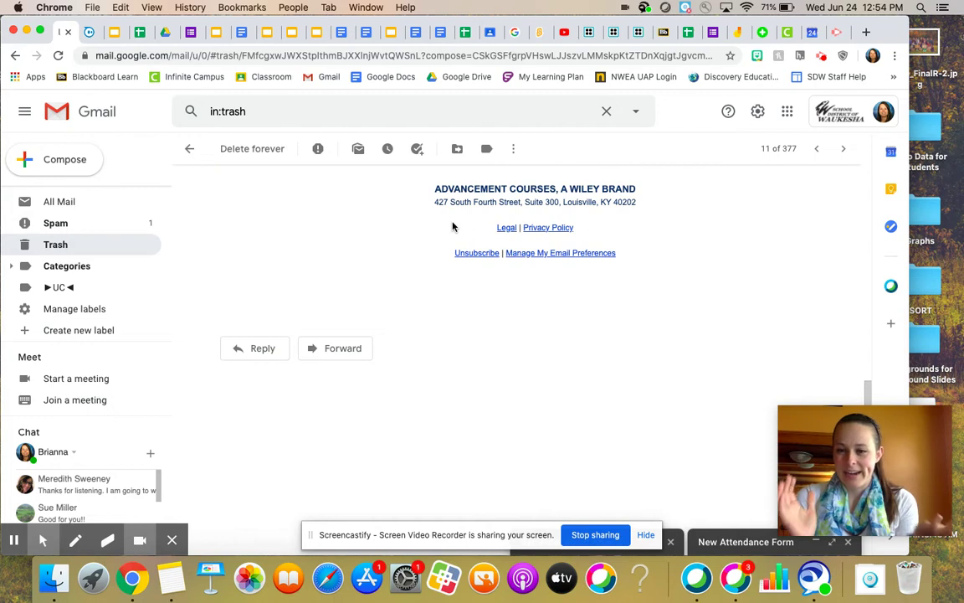
# Step: Review the drafts and labels instructions on the Step-by-Step slide in Google Slides, and return to Gmail
pyautogui.click(316, 32)
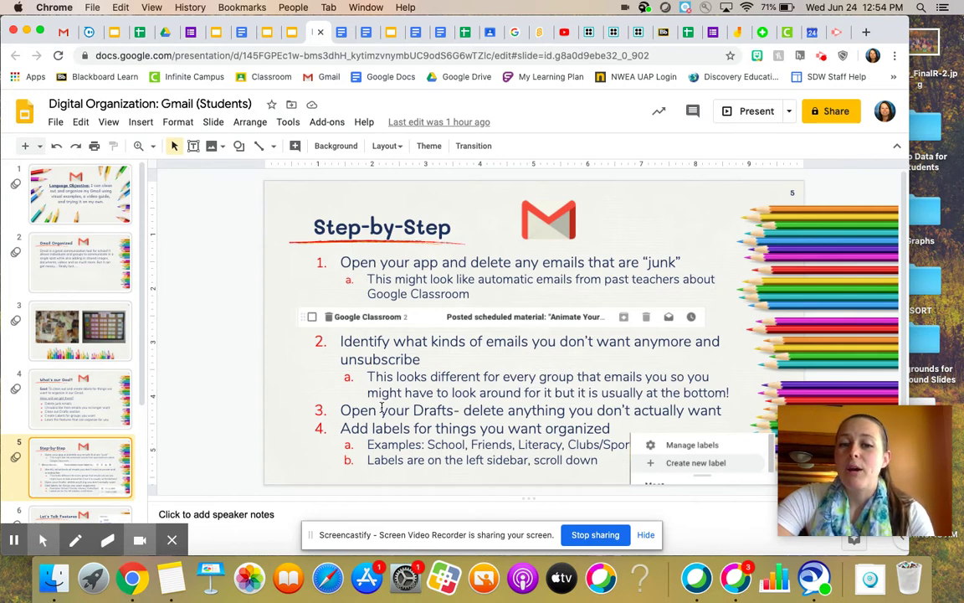
pyautogui.scroll(-1, 383, 416)
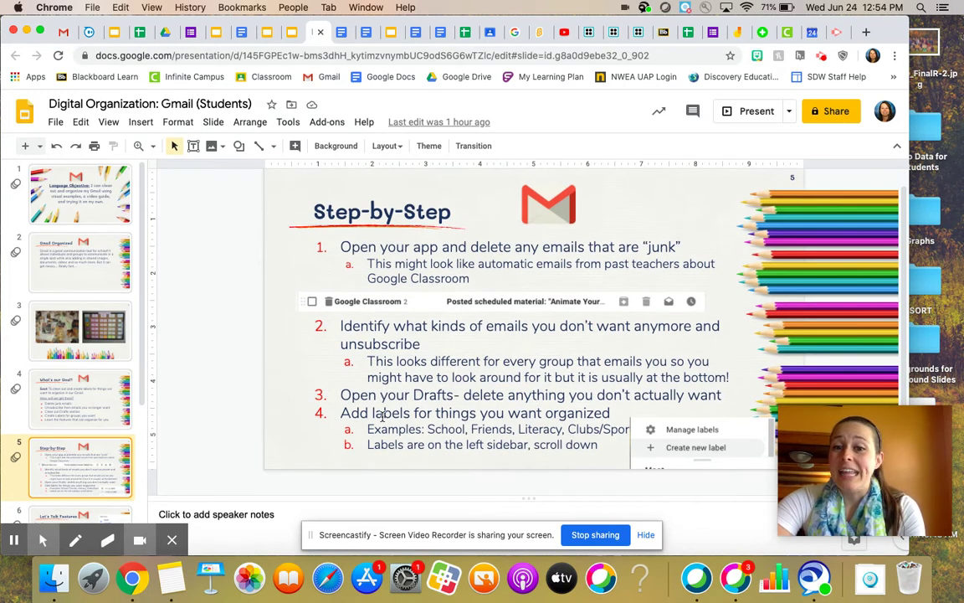
pyautogui.click(68, 32)
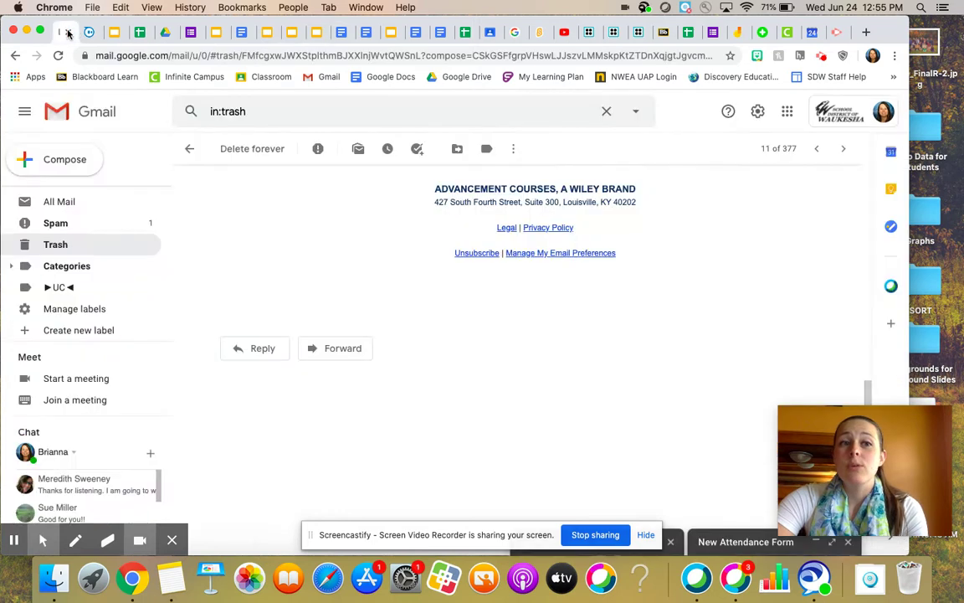
# Step: Compose a new message with the subject "sa" and close it unsent so it is kept as a draft
pyautogui.click(68, 166)
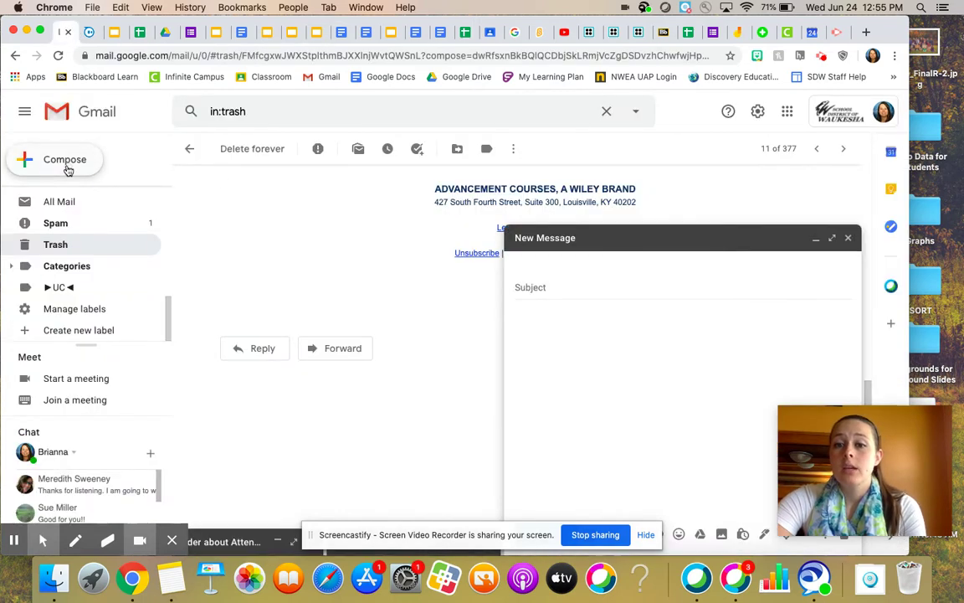
pyautogui.click(656, 289)
pyautogui.write('sadf')
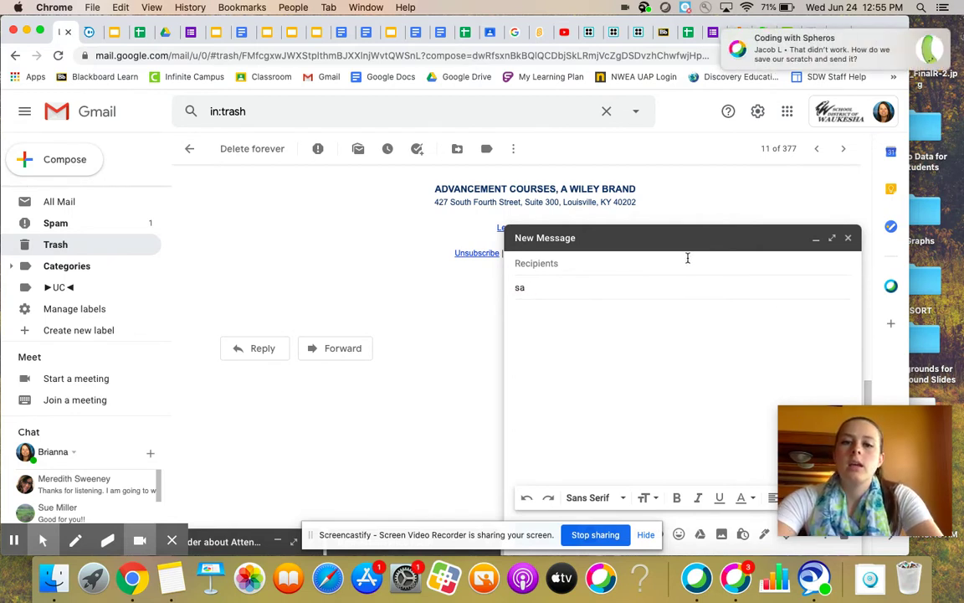
pyautogui.click(850, 240)
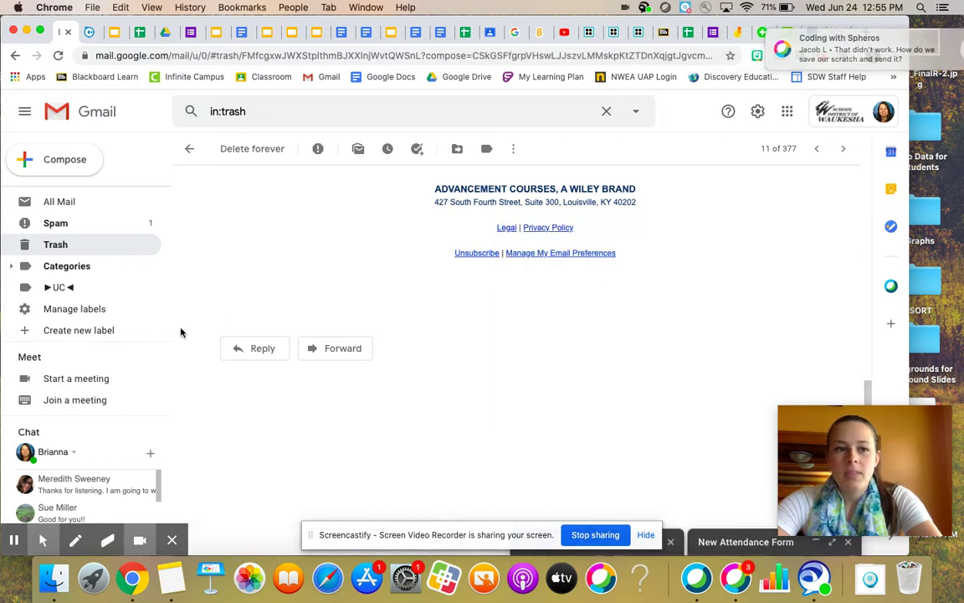
# Step: Open the Drafts folder
pyautogui.scroll(10, 73, 221)
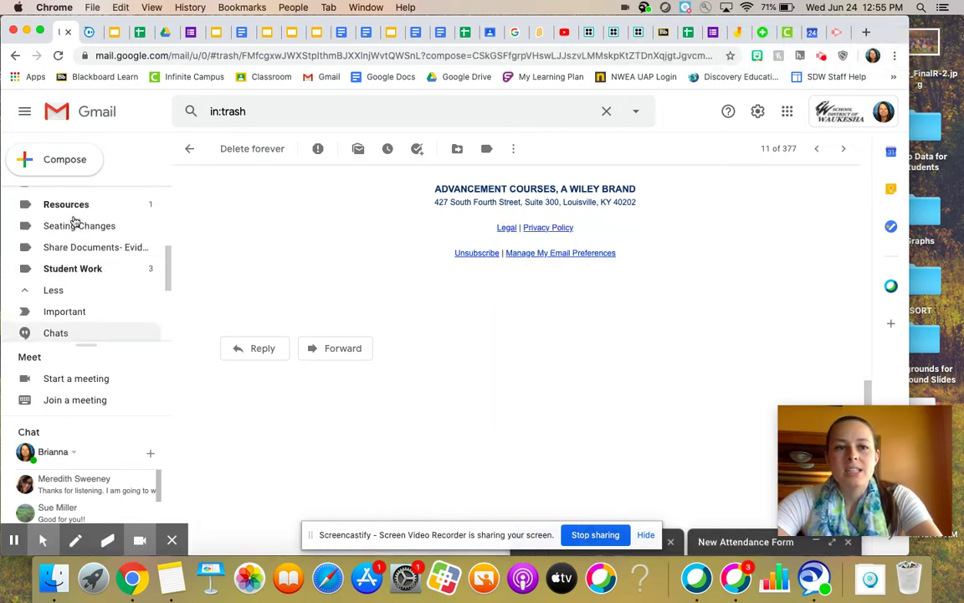
pyautogui.scroll(5, 74, 222)
pyautogui.click(72, 233)
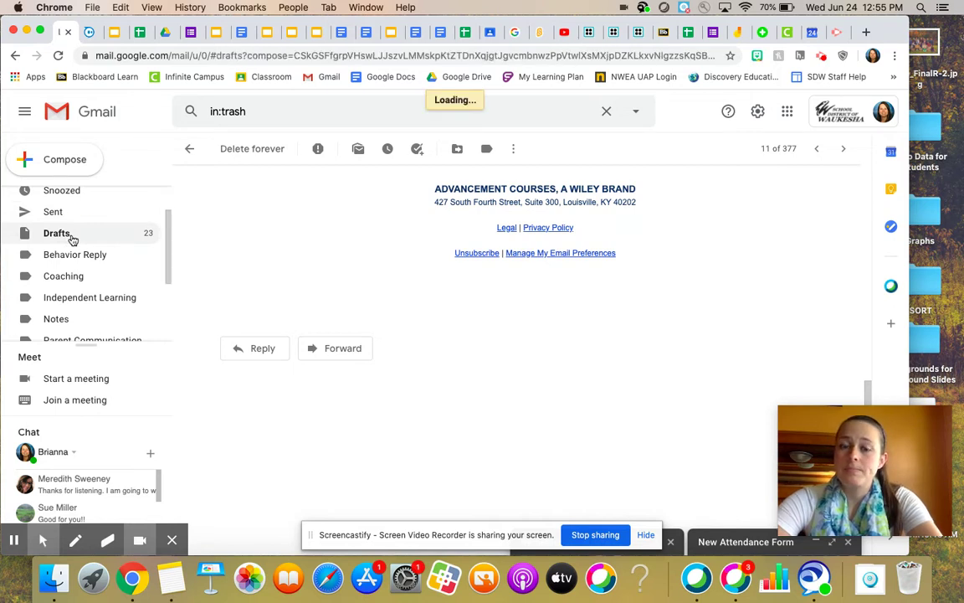
# Step: Open two empty message drafts that have no subject, discard one of them, and close the other
pyautogui.scroll(-3, 289, 381)
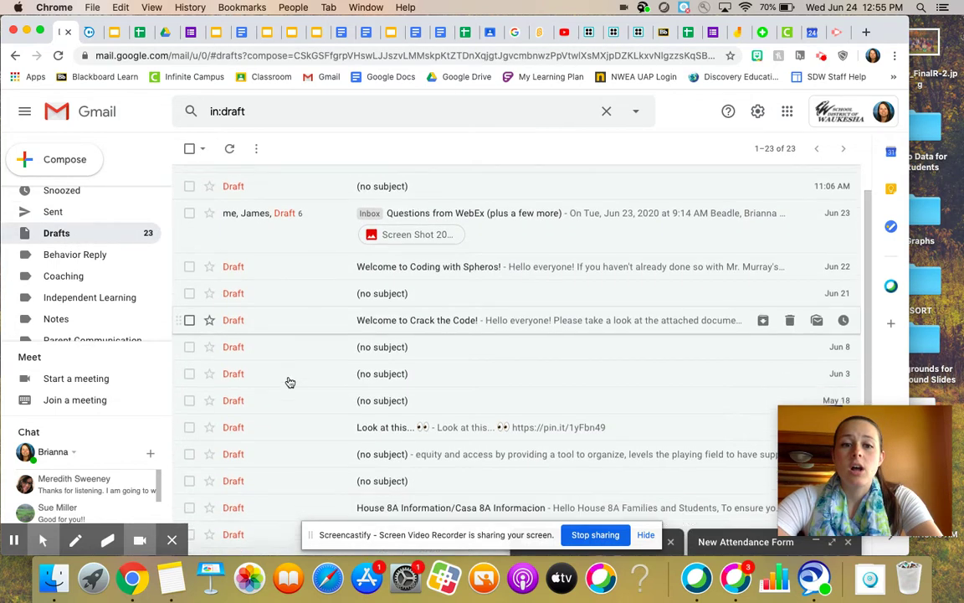
pyautogui.click(272, 312)
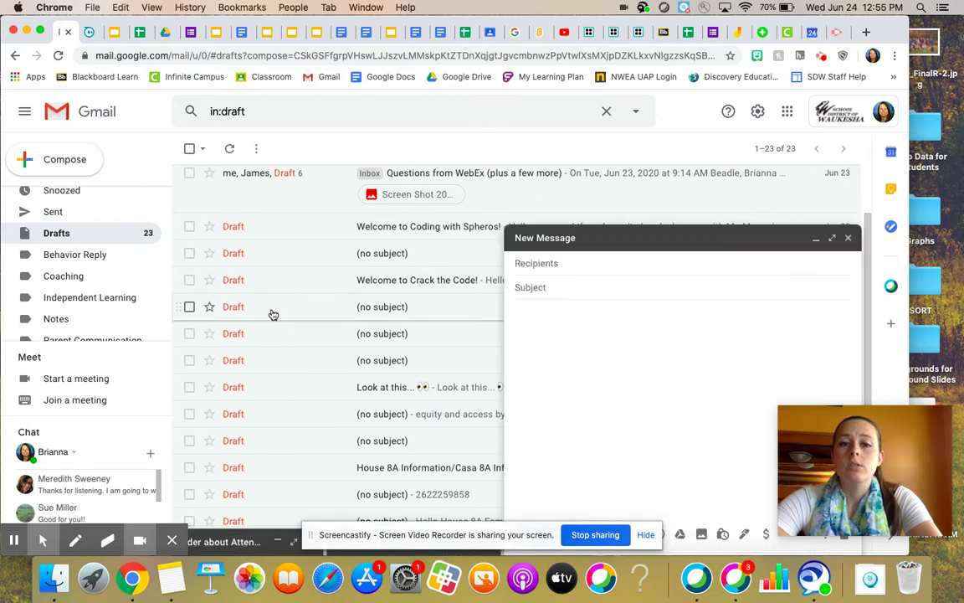
pyautogui.click(270, 309)
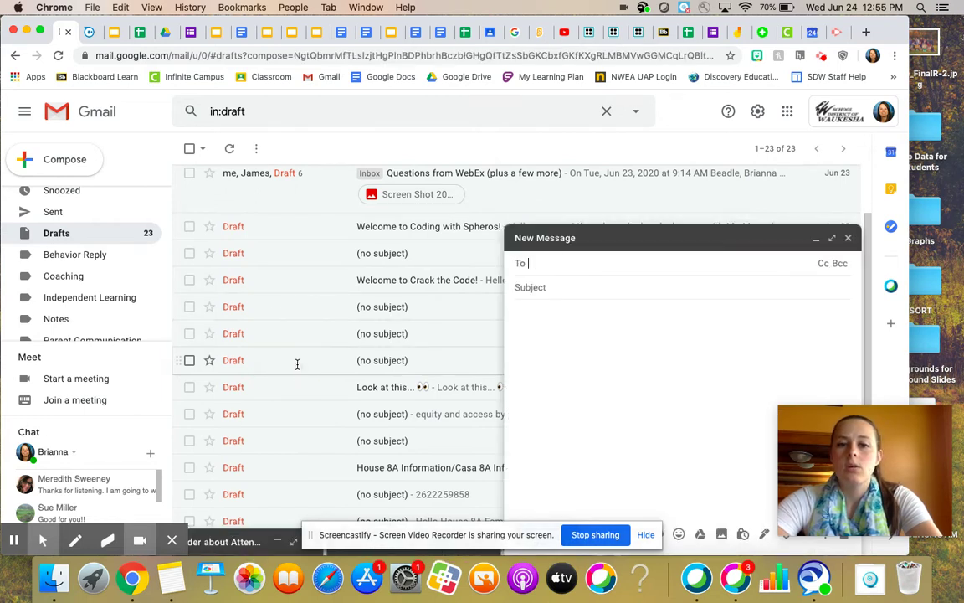
pyautogui.click(297, 364)
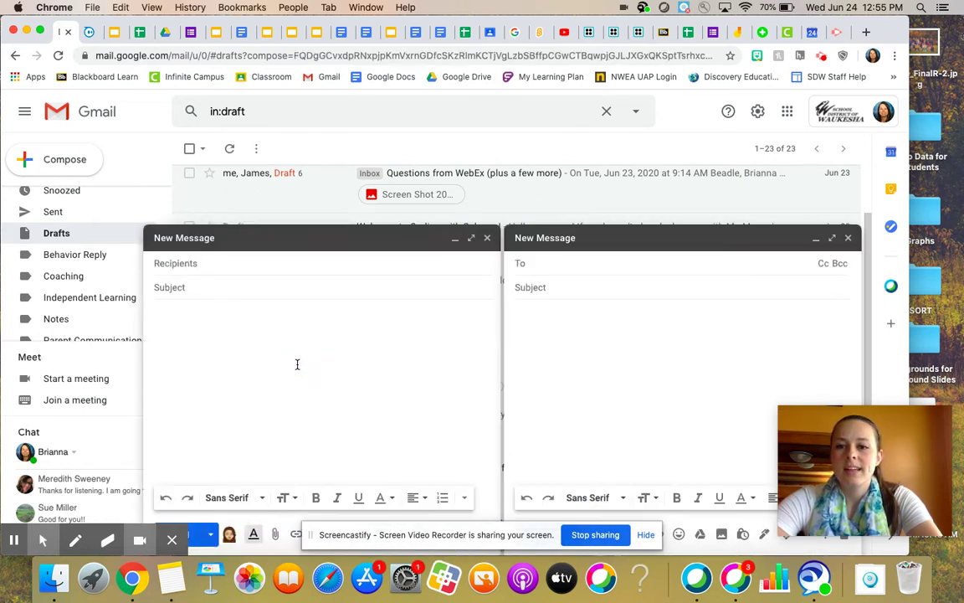
pyautogui.moveTo(541, 536); pyautogui.dragTo(536, 189)
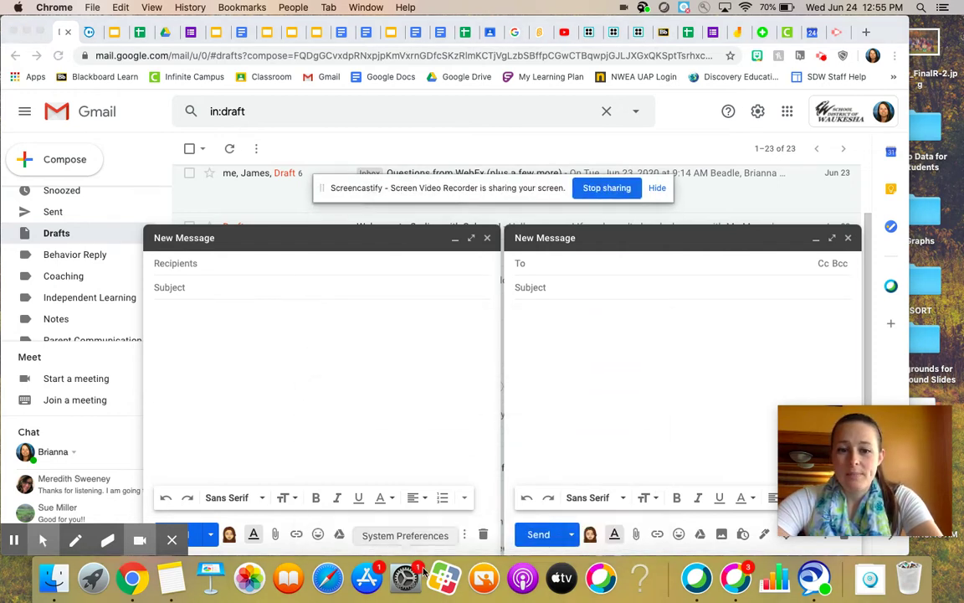
pyautogui.click(487, 535)
pyautogui.click(484, 536)
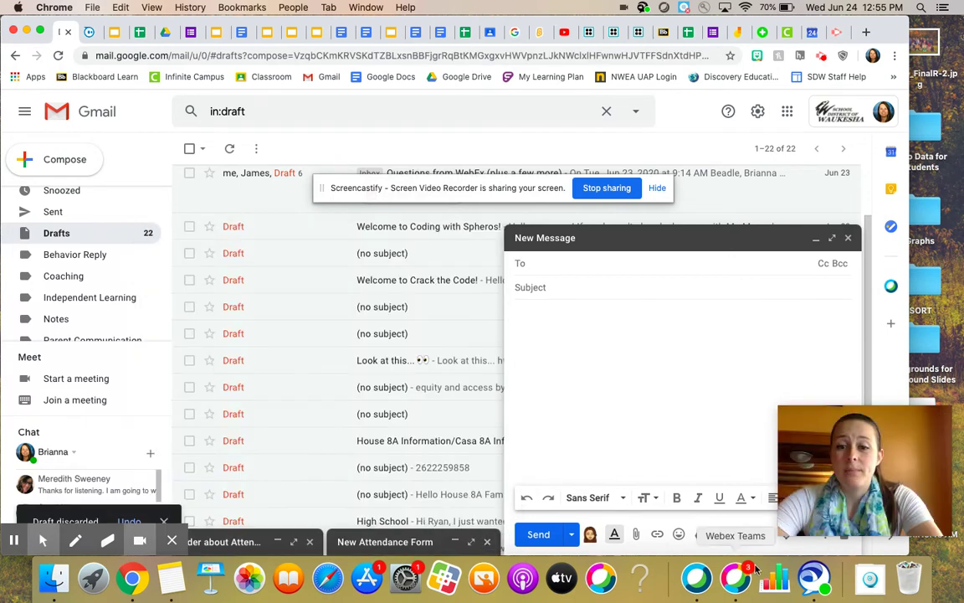
pyautogui.click(848, 240)
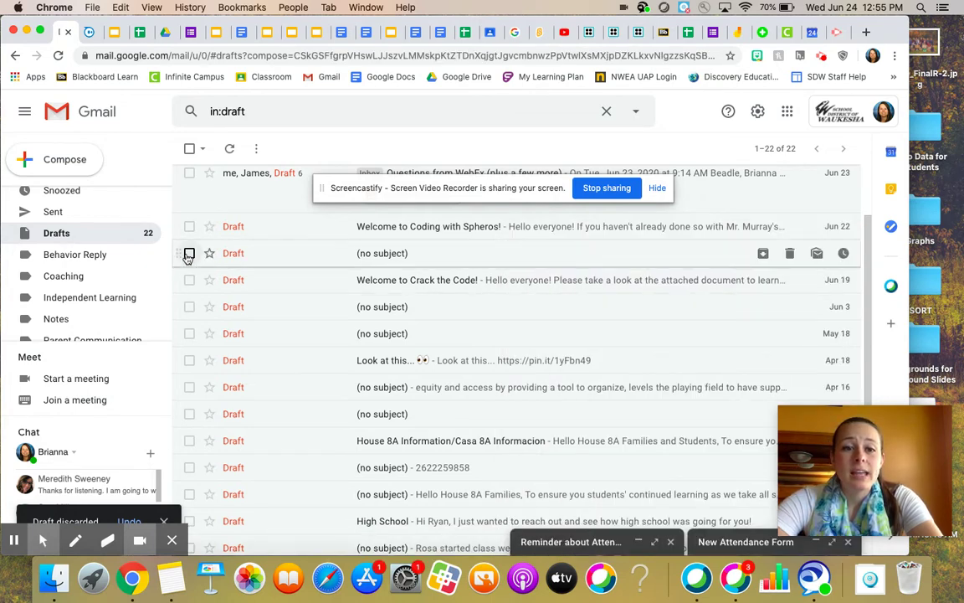
# Step: Discard the empty no-subject drafts of Jun 21, Jun 3 and May 18, the empty one below Apr 16, and the "Look at this..." draft
pyautogui.click(189, 252)
pyautogui.click(189, 306)
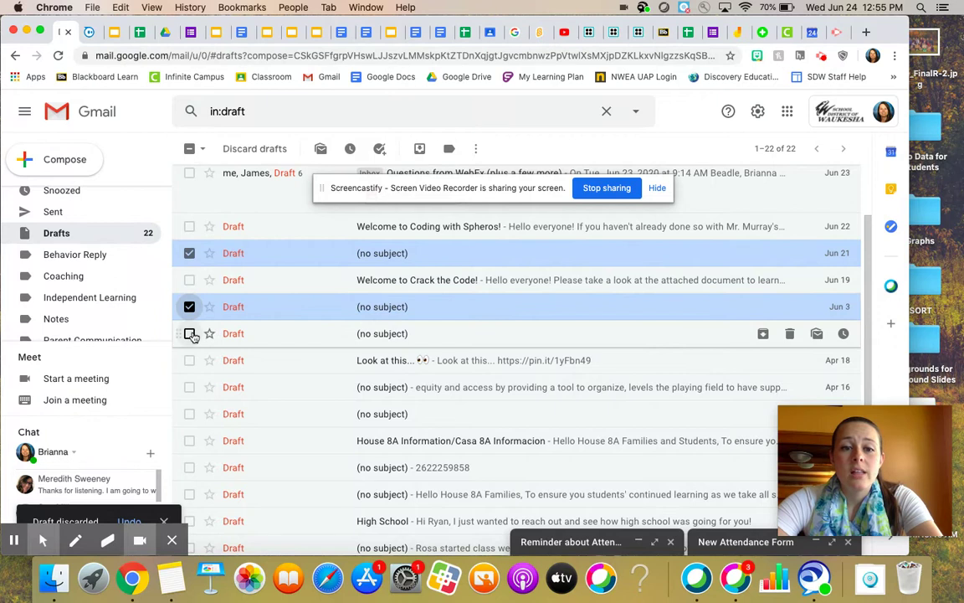
pyautogui.click(189, 333)
pyautogui.click(190, 360)
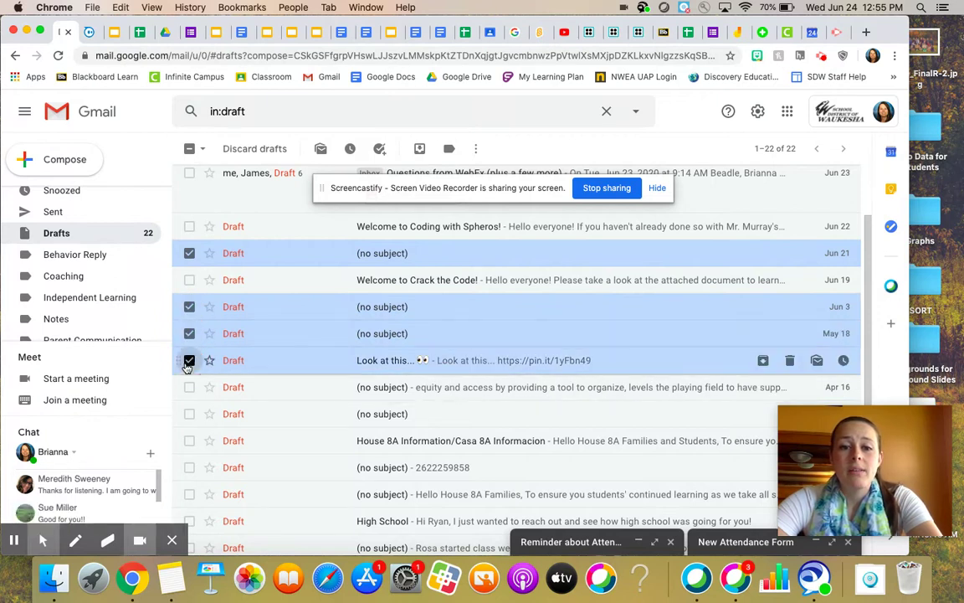
pyautogui.click(189, 411)
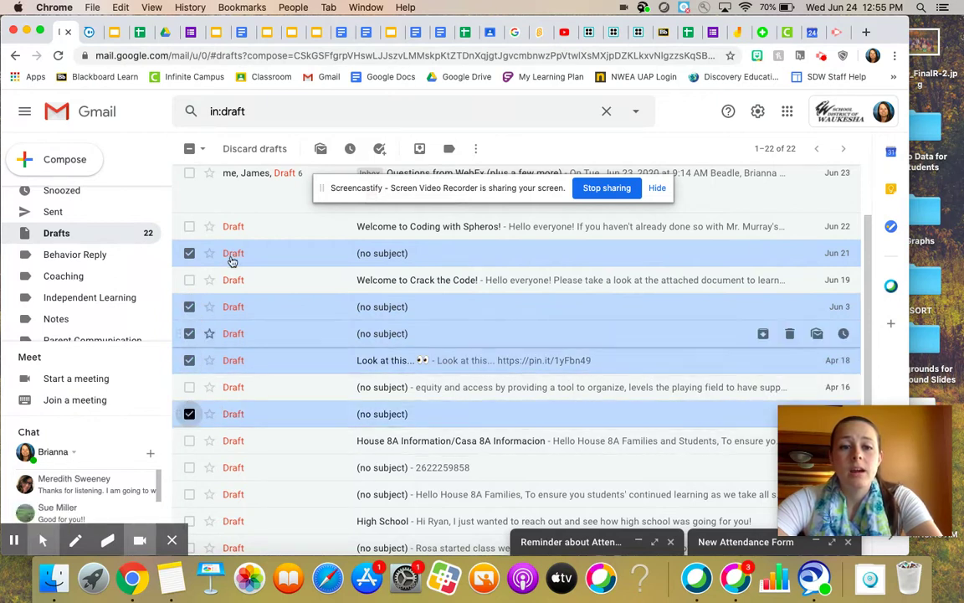
pyautogui.scroll(2, 243, 334)
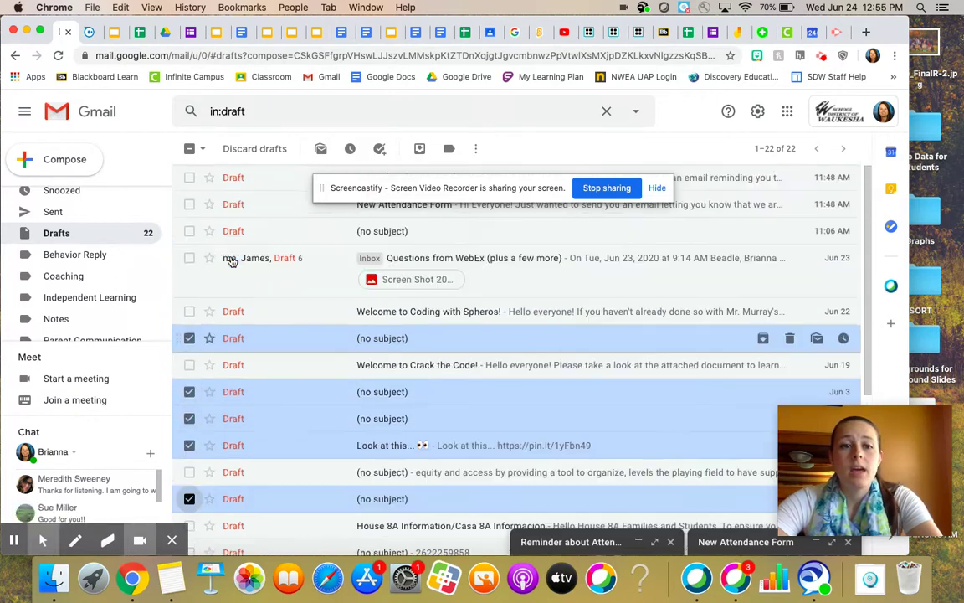
pyautogui.click(266, 151)
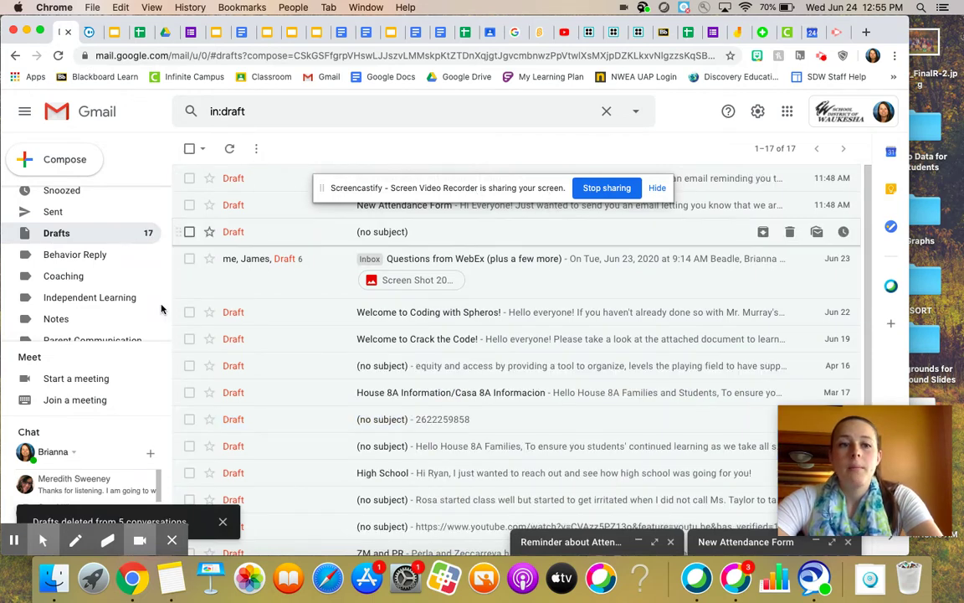
# Step: Open the Trash folder and move the screen-sharing notice away from the message list
pyautogui.scroll(-3, 82, 334)
pyautogui.click(59, 329)
pyautogui.scroll(-3, 84, 305)
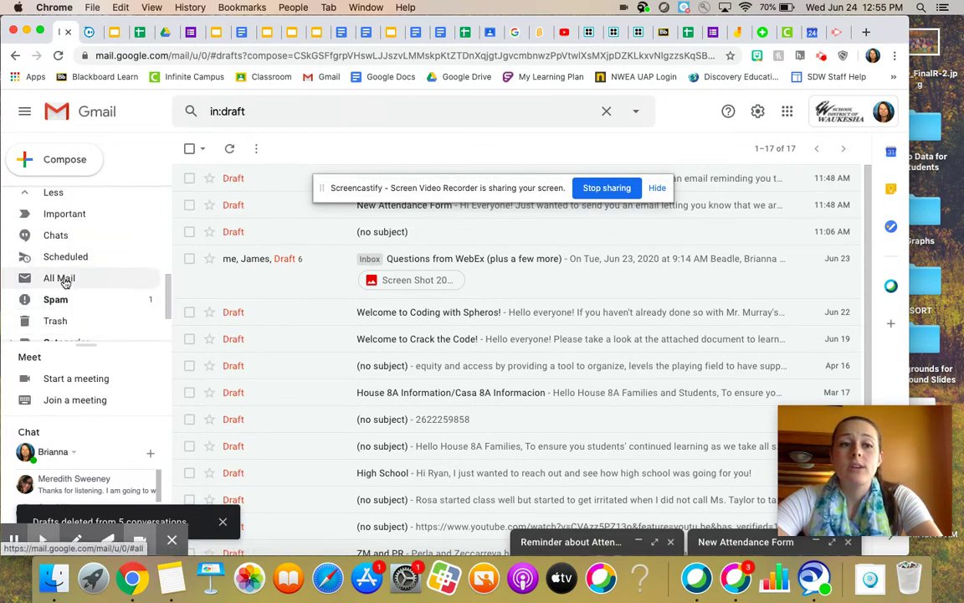
pyautogui.click(61, 323)
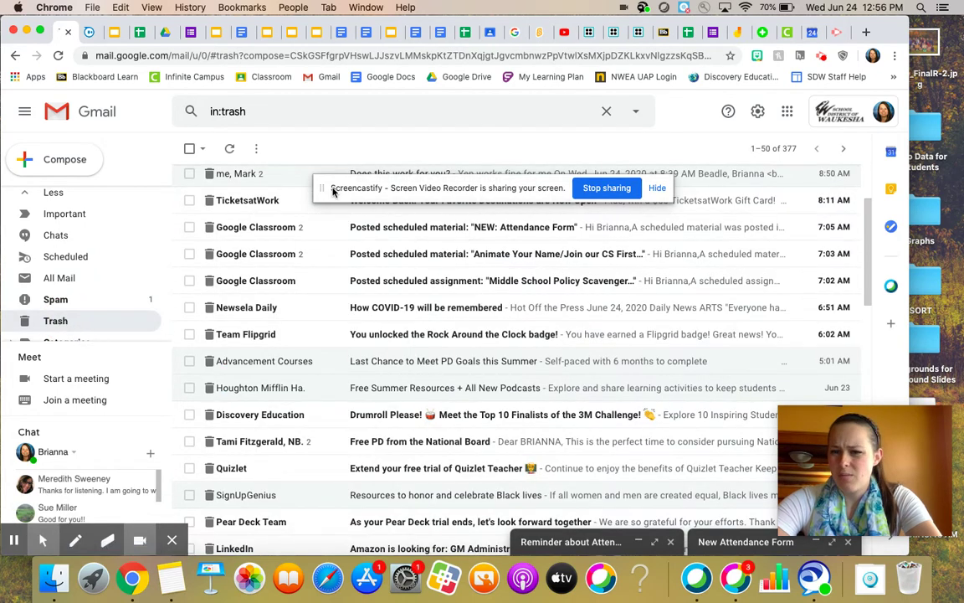
pyautogui.moveTo(331, 186); pyautogui.dragTo(275, 539)
pyautogui.scroll(3, 368, 372)
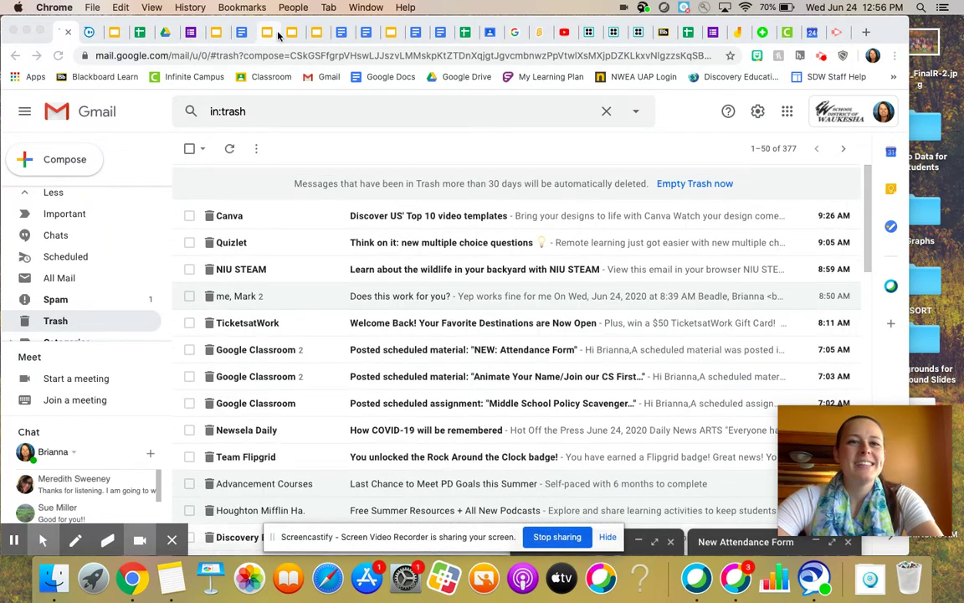
# Step: Review the label instructions on the Step-by-Step slide in Google Slides, and look through the existing labels back in Gmail
pyautogui.click(318, 33)
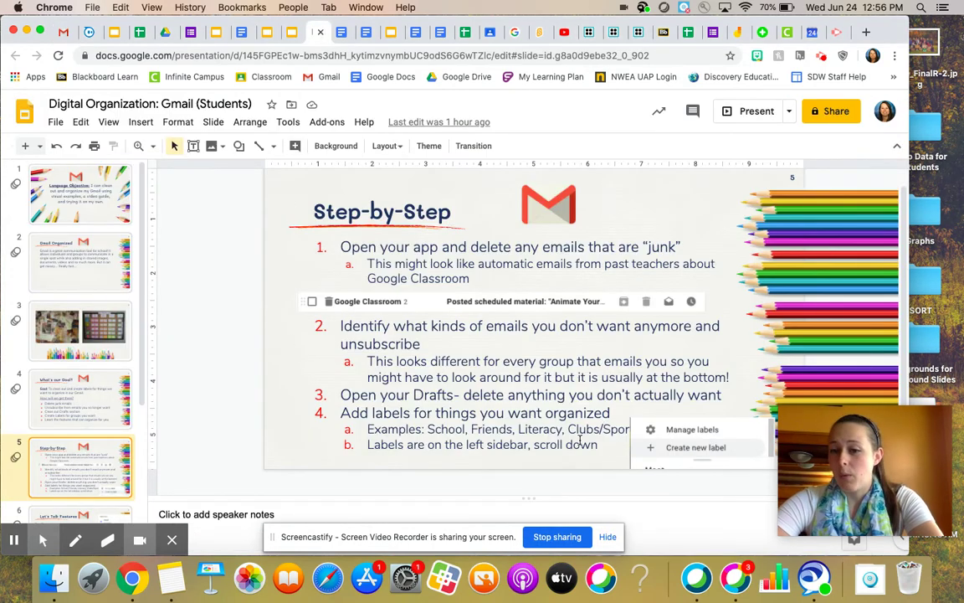
pyautogui.click(64, 33)
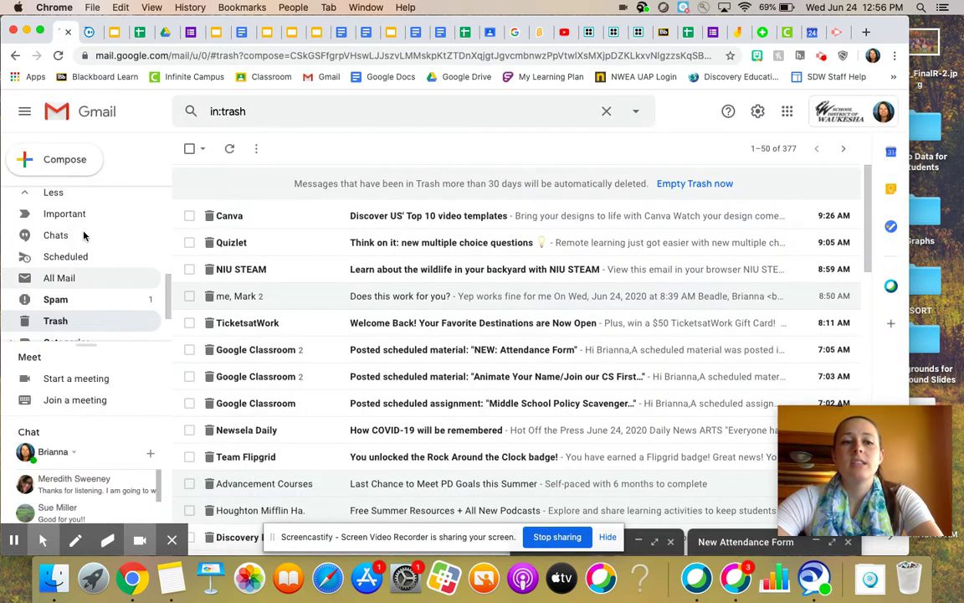
pyautogui.scroll(10, 84, 242)
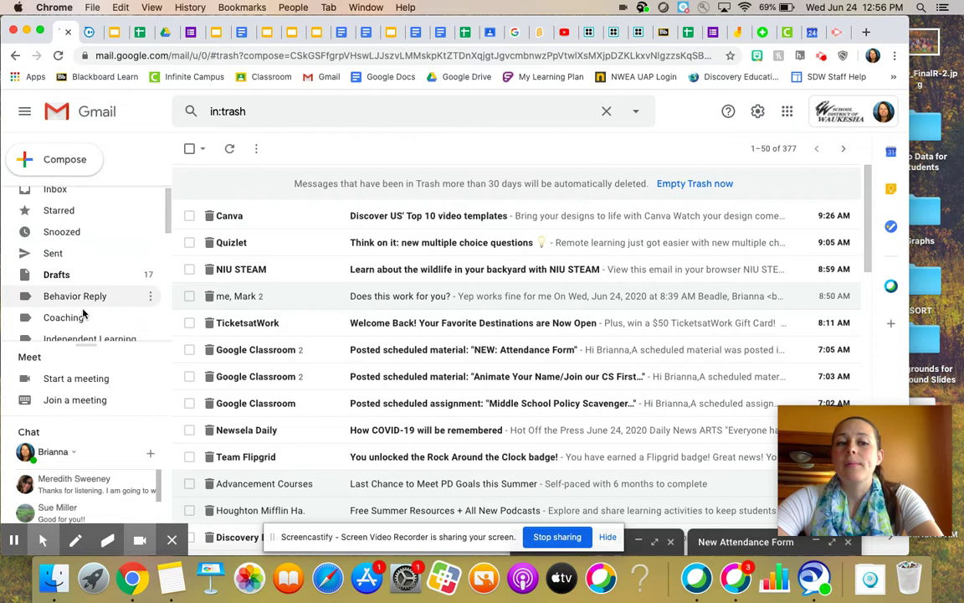
pyautogui.scroll(-10, 82, 251)
pyautogui.click(62, 224)
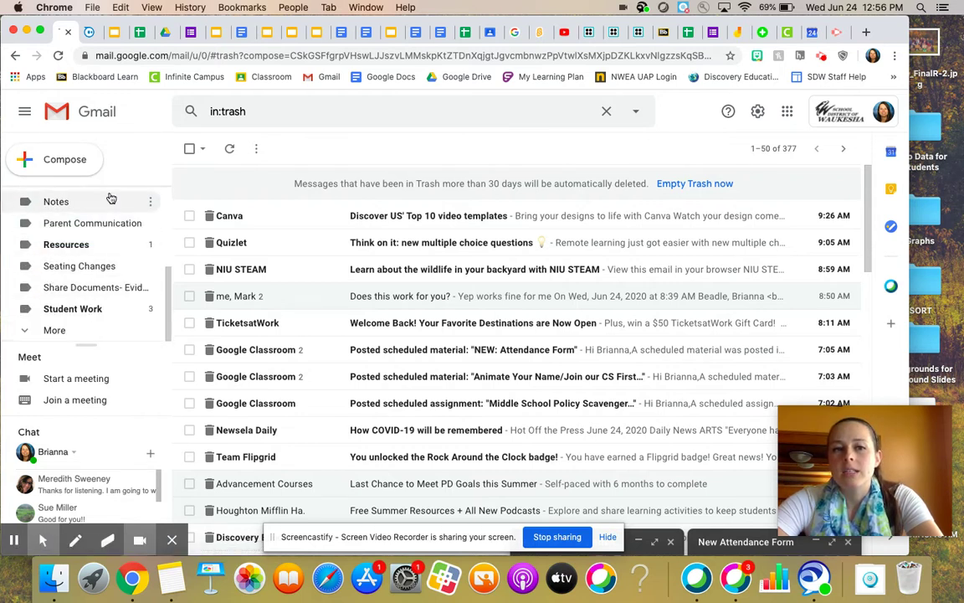
pyautogui.scroll(5, 108, 198)
pyautogui.scroll(-4, 109, 198)
pyautogui.scroll(-1, 111, 197)
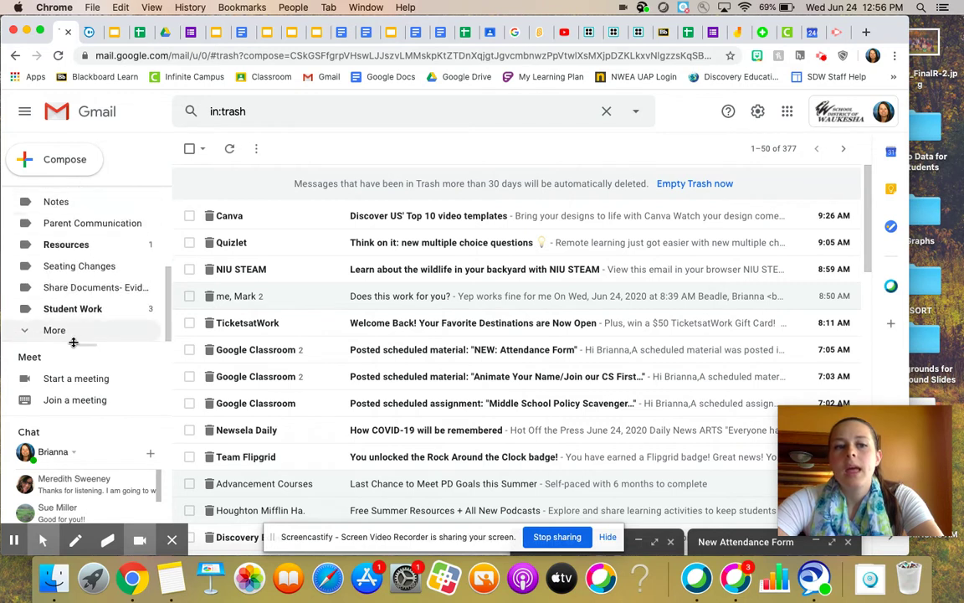
# Step: Open the dialog for creating a new label and close it without creating one
pyautogui.click(69, 338)
pyautogui.scroll(-5, 76, 335)
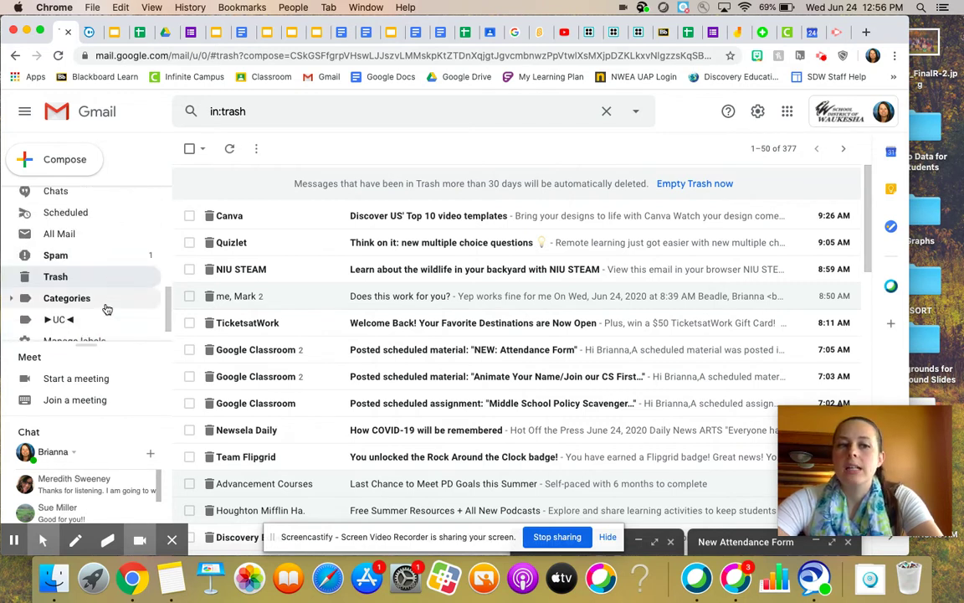
pyautogui.scroll(-2, 84, 331)
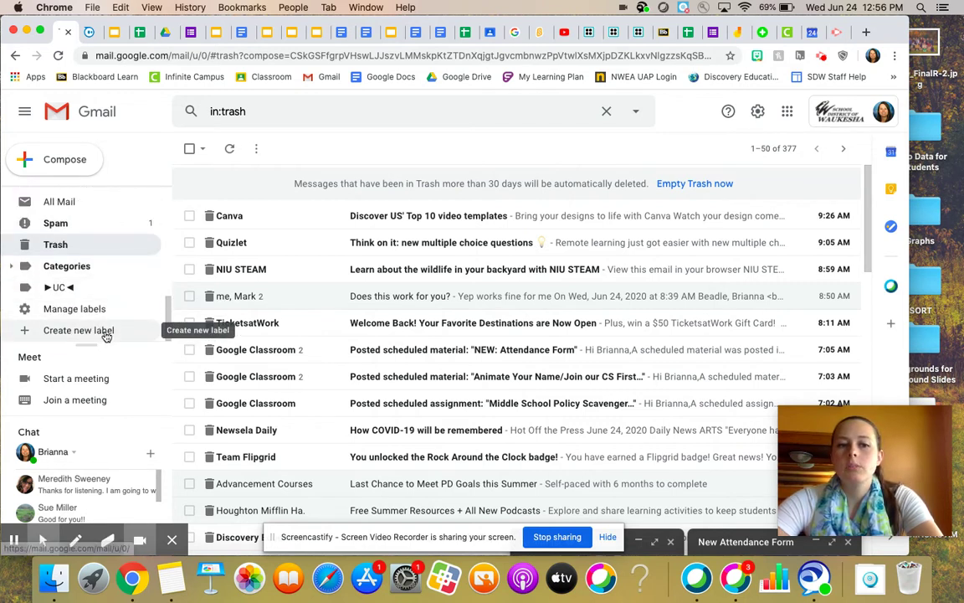
pyautogui.click(105, 334)
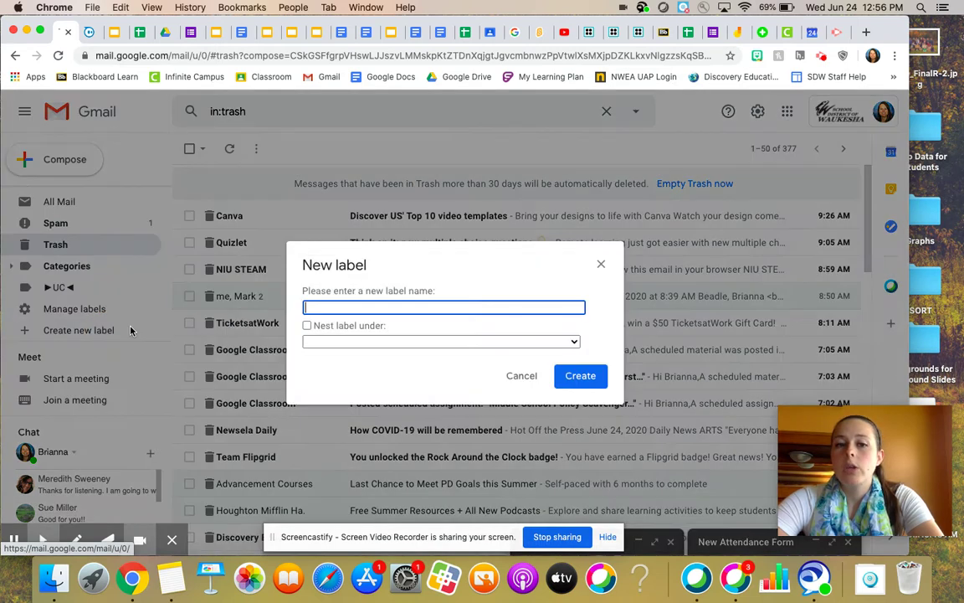
pyautogui.click(601, 264)
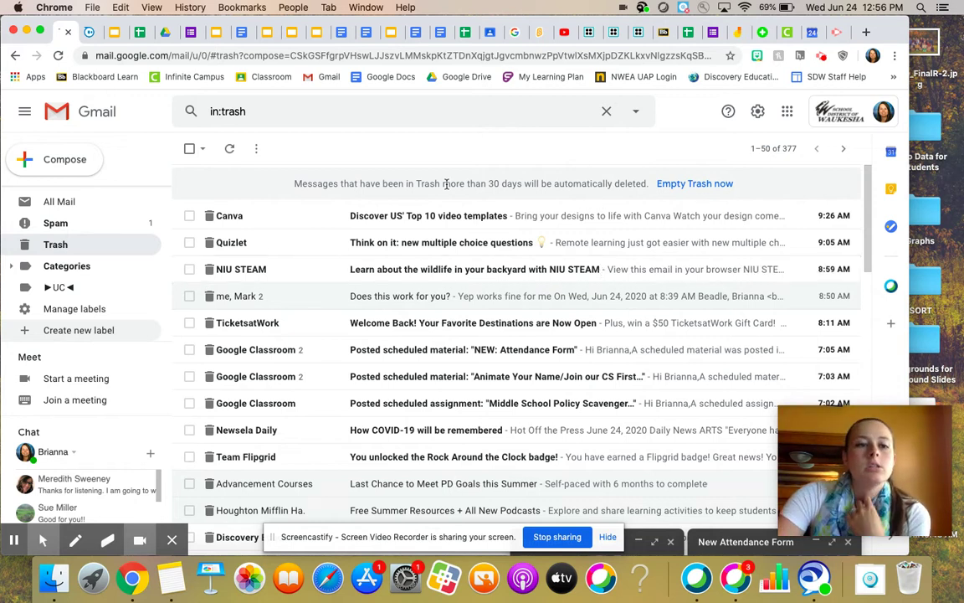
# Step: Look through the existing labels and open the emails filed under Coaching
pyautogui.scroll(3, 99, 264)
pyautogui.scroll(5, 98, 264)
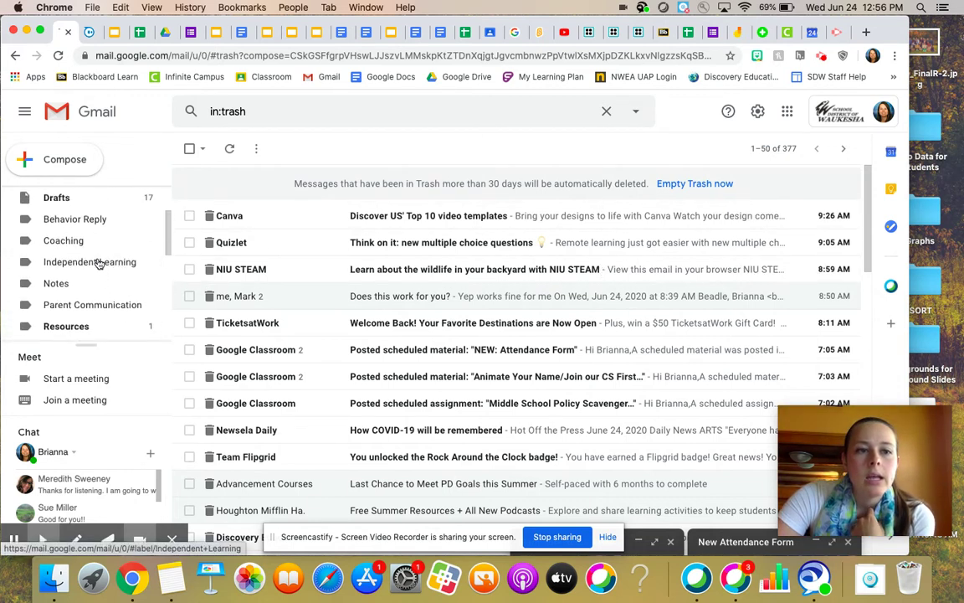
pyautogui.scroll(-5, 99, 264)
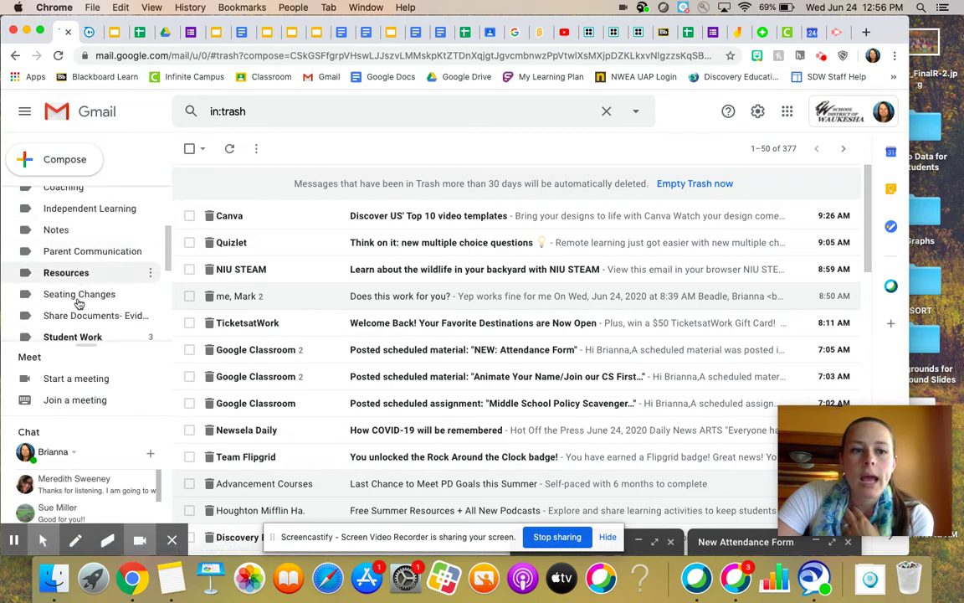
pyautogui.scroll(-2, 80, 334)
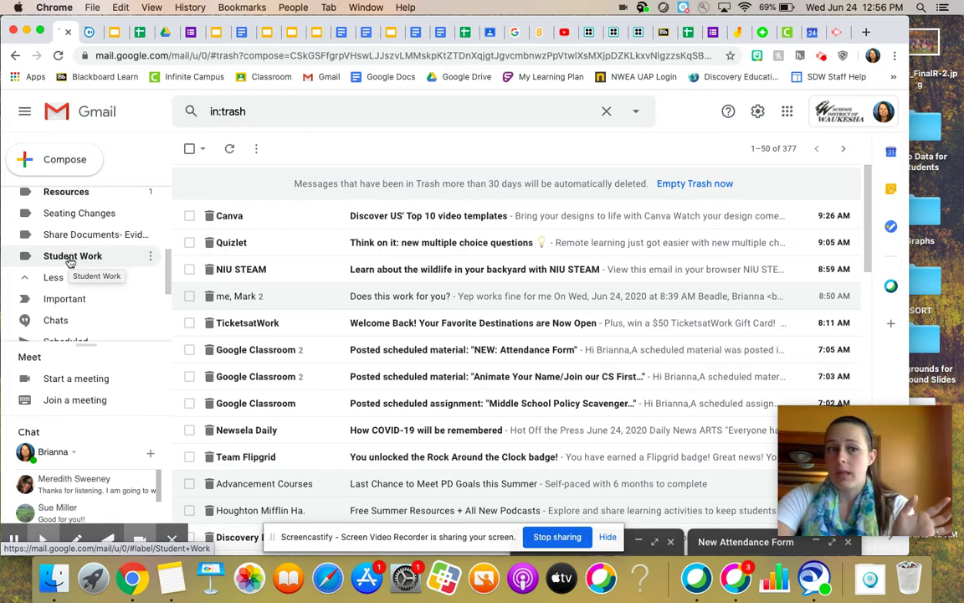
pyautogui.scroll(3, 73, 264)
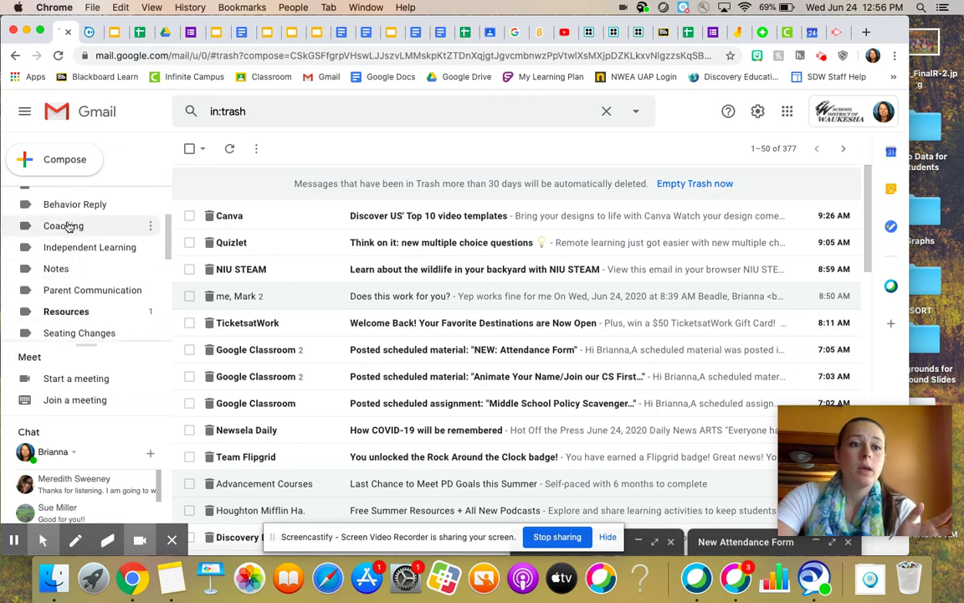
pyautogui.click(70, 227)
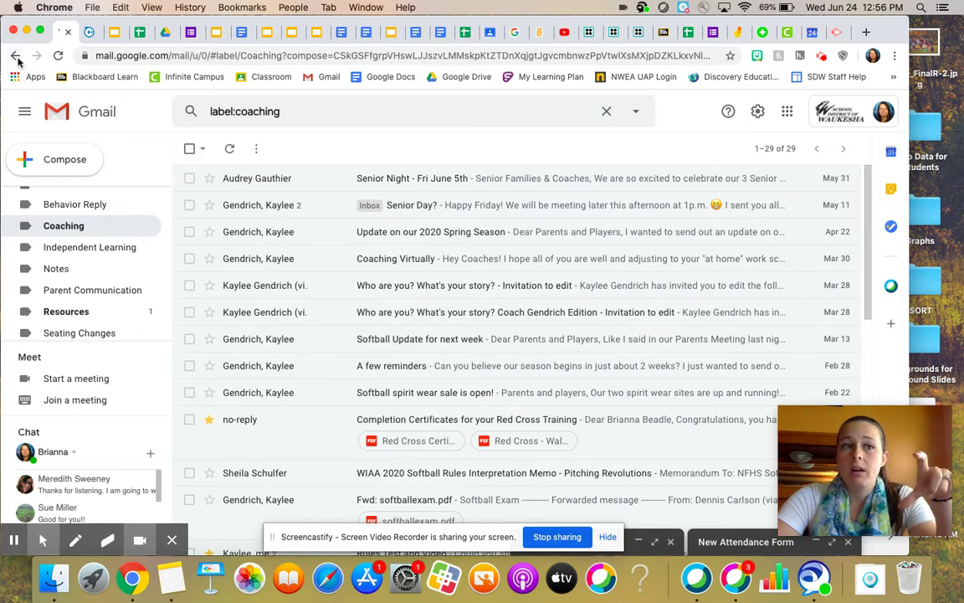
# Step: Return from the Coaching label to the Trash folder, and switch to the Step-by-Step slide in Google Slides
pyautogui.scroll(-2, 91, 312)
pyautogui.scroll(-1, 91, 313)
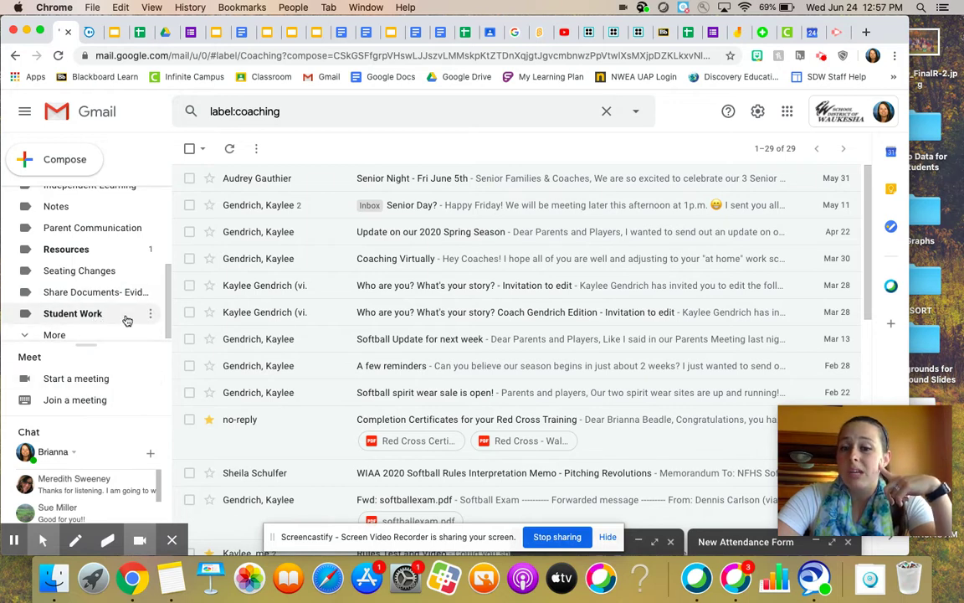
pyautogui.scroll(-1, 126, 321)
pyautogui.click(51, 335)
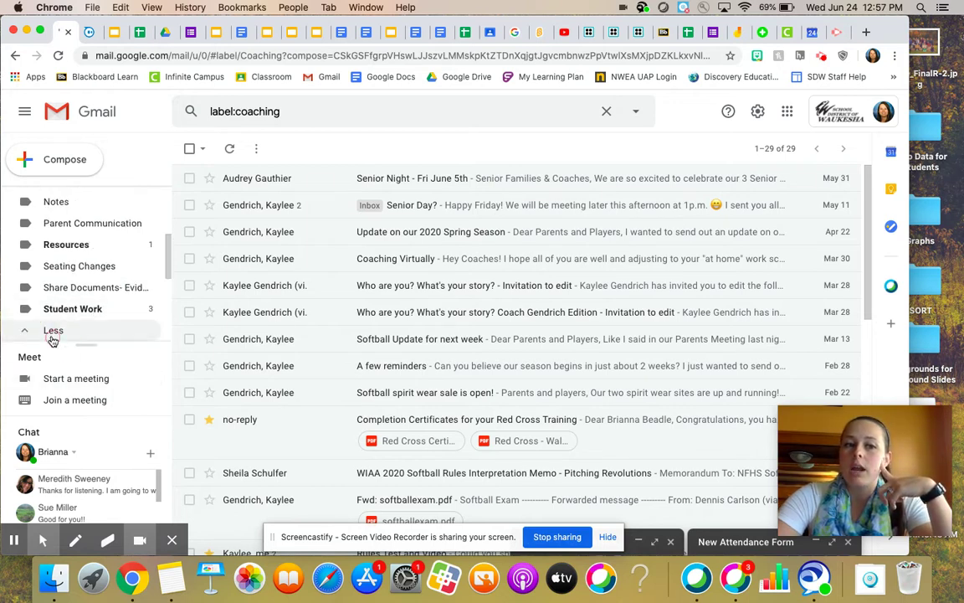
pyautogui.scroll(-5, 112, 309)
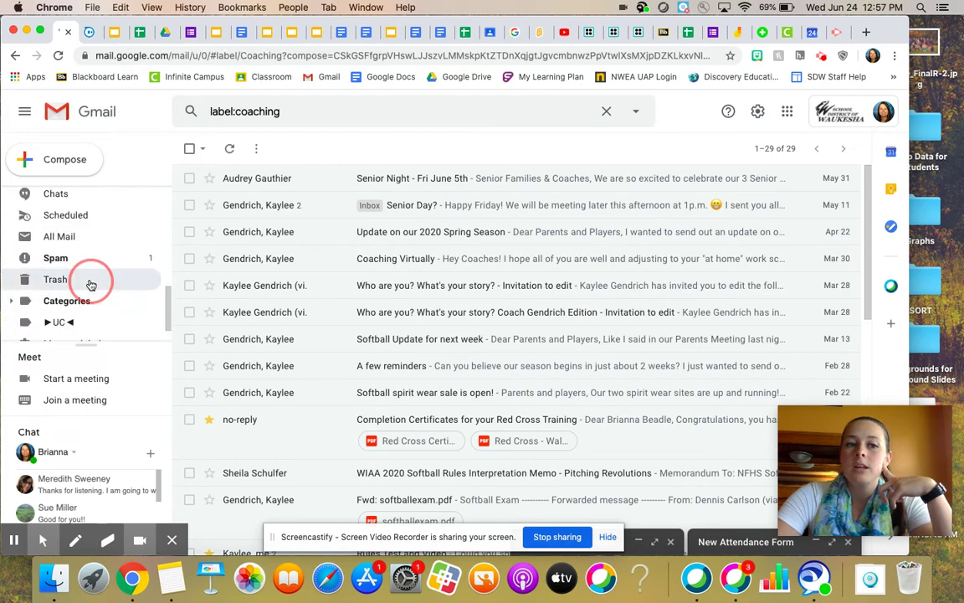
pyautogui.click(89, 281)
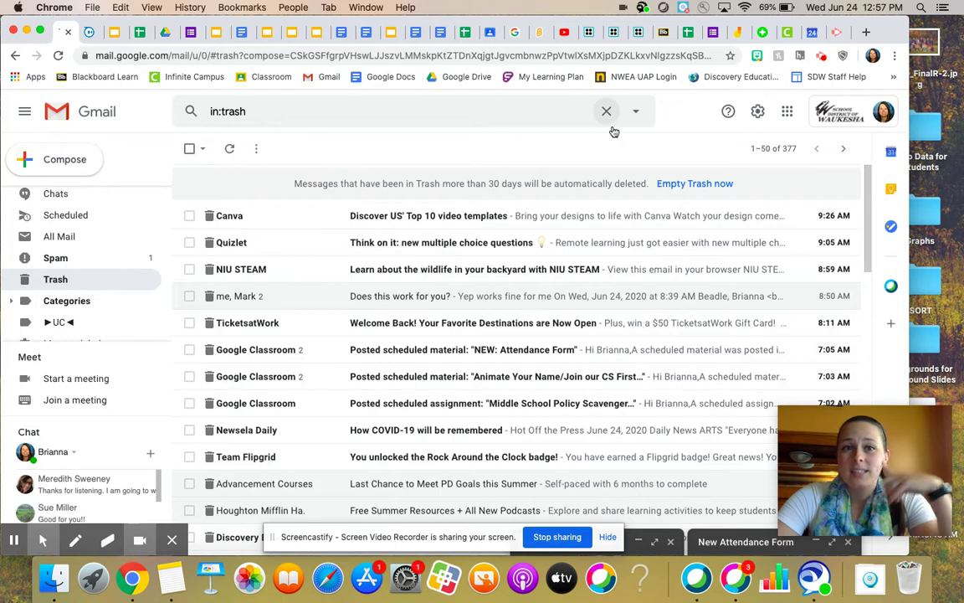
pyautogui.click(317, 33)
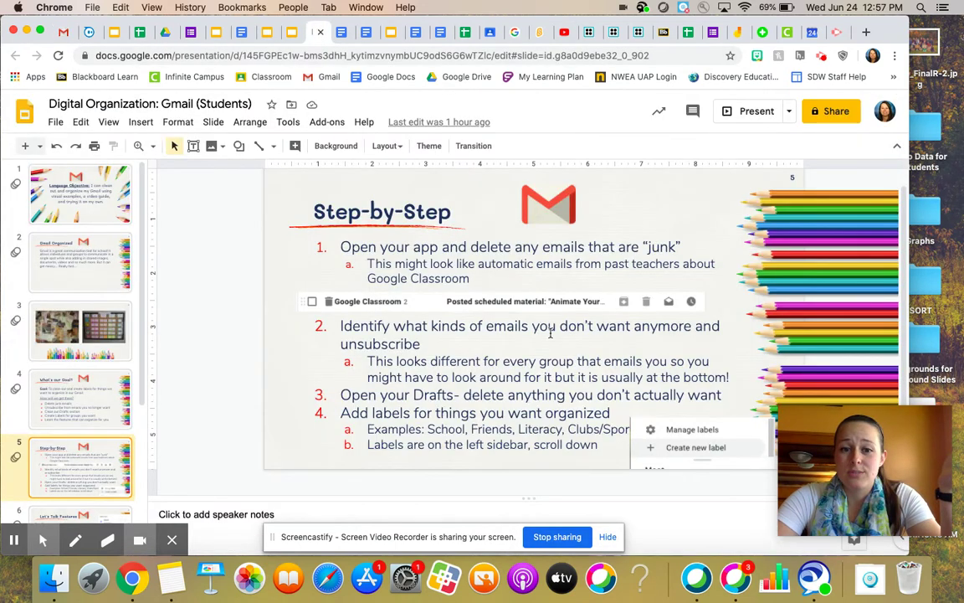
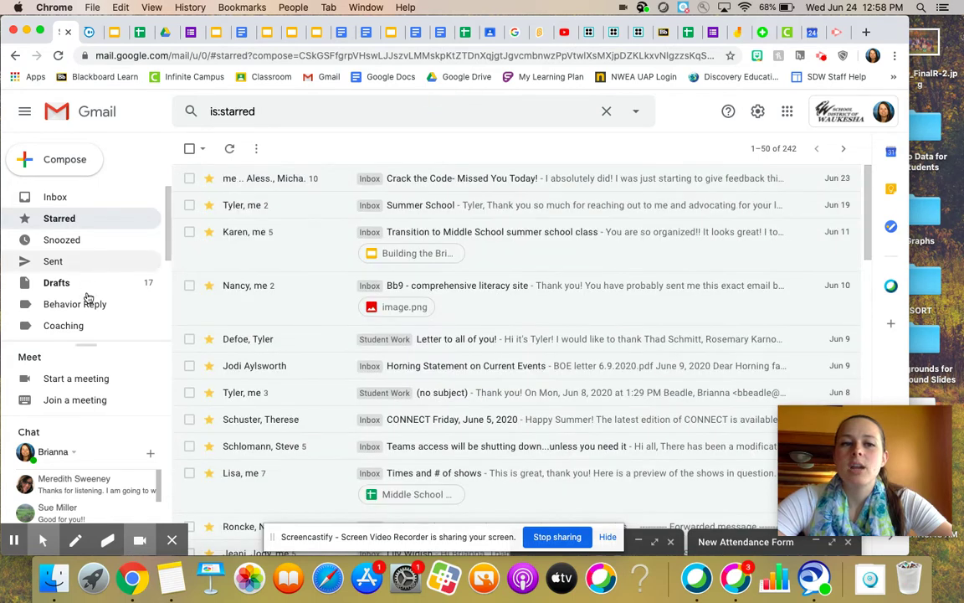
# Step: Expand the full folder list in Gmail and open Trash in place of the starred messages
pyautogui.scroll(-5, 87, 289)
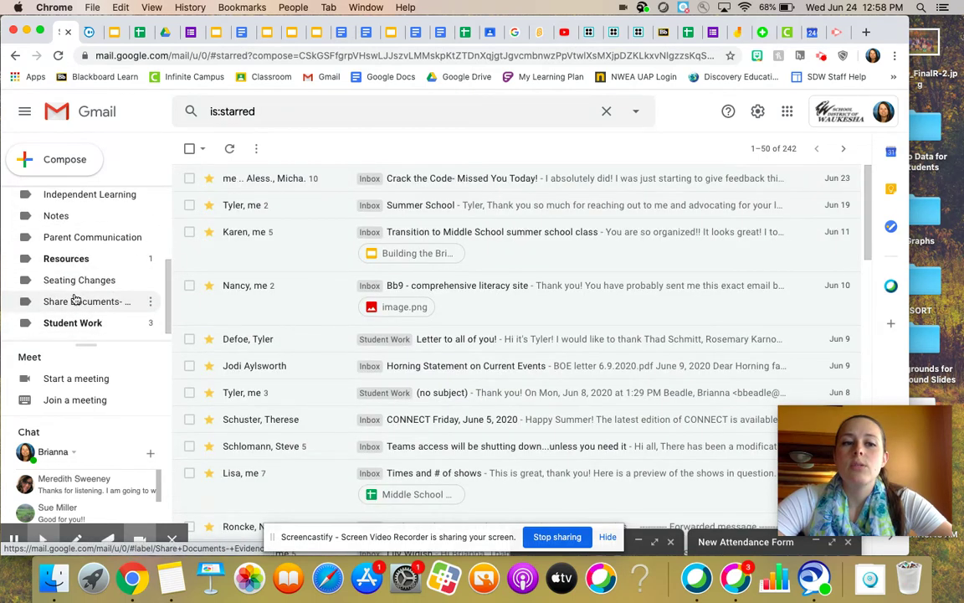
pyautogui.scroll(-1, 74, 300)
pyautogui.click(72, 333)
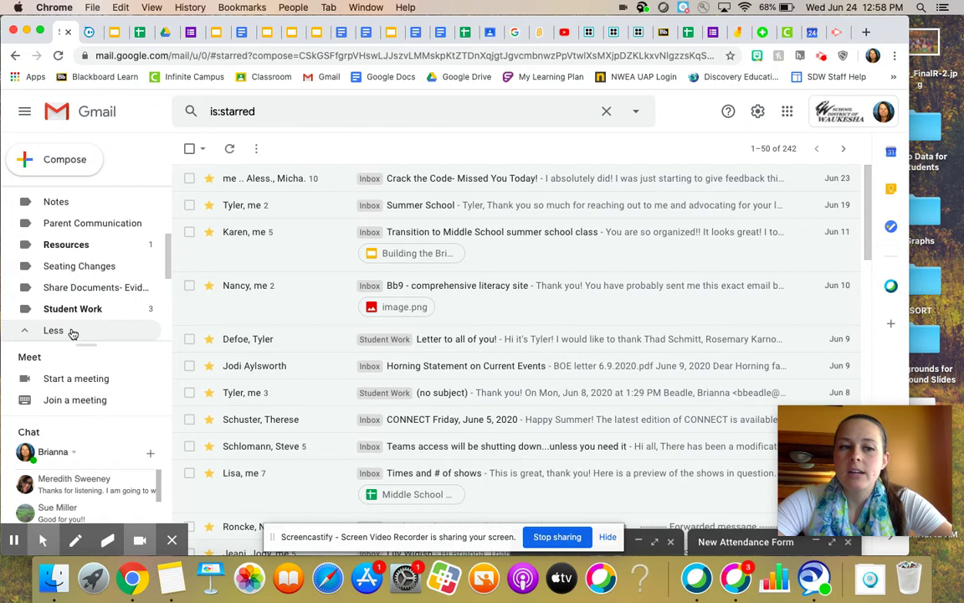
pyautogui.scroll(-5, 72, 310)
pyautogui.click(67, 245)
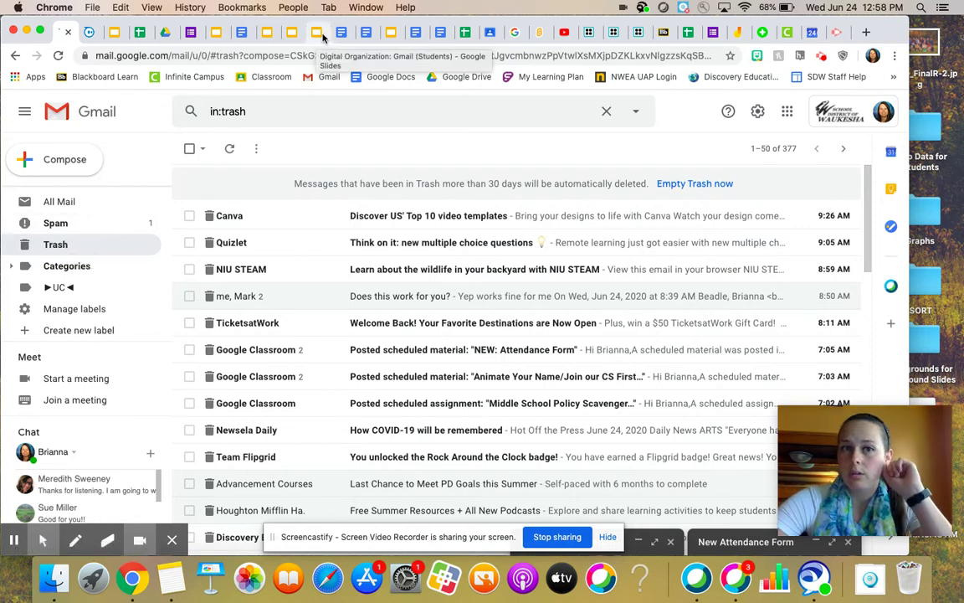
# Step: Review the Let's Talk Features slide in Google Slides, and examine the inbox type options in Gmail's quick settings
pyautogui.click(318, 33)
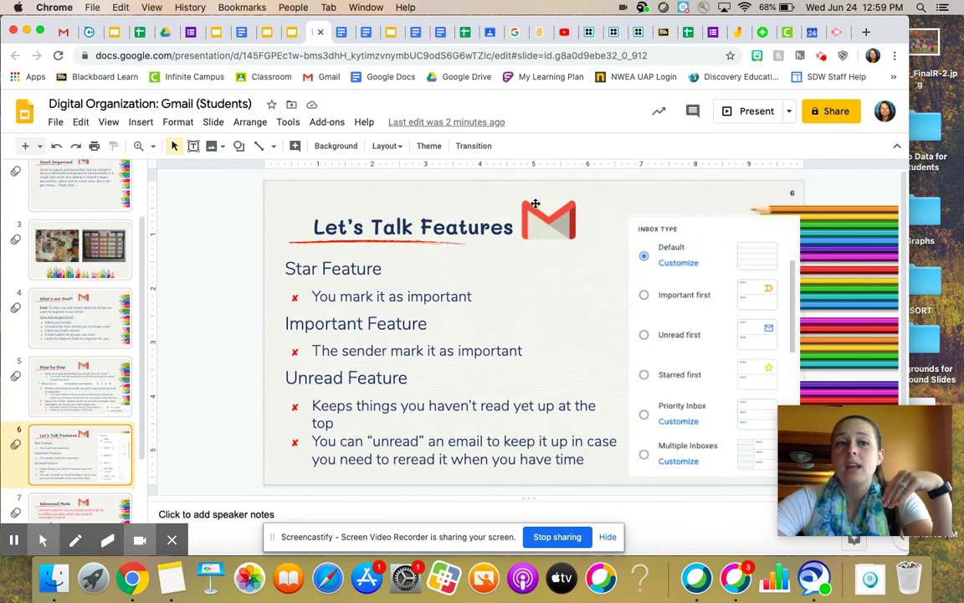
pyautogui.click(59, 36)
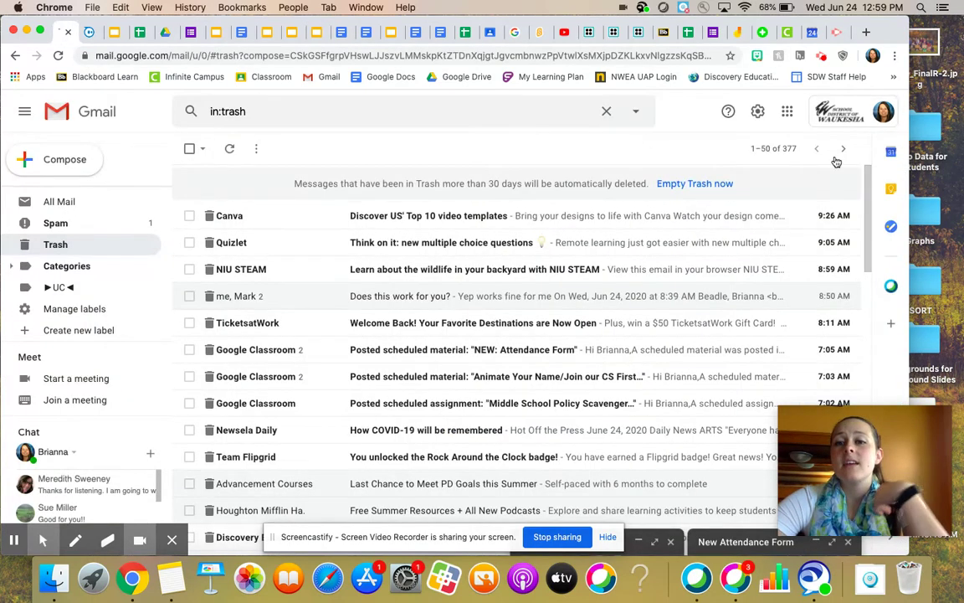
pyautogui.click(758, 119)
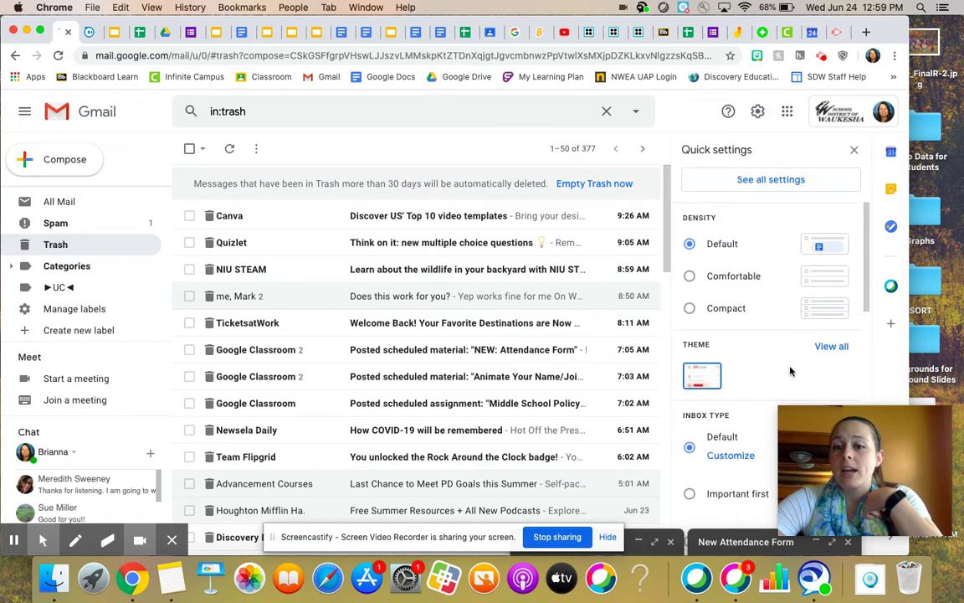
pyautogui.scroll(-2, 778, 342)
pyautogui.scroll(-3, 777, 342)
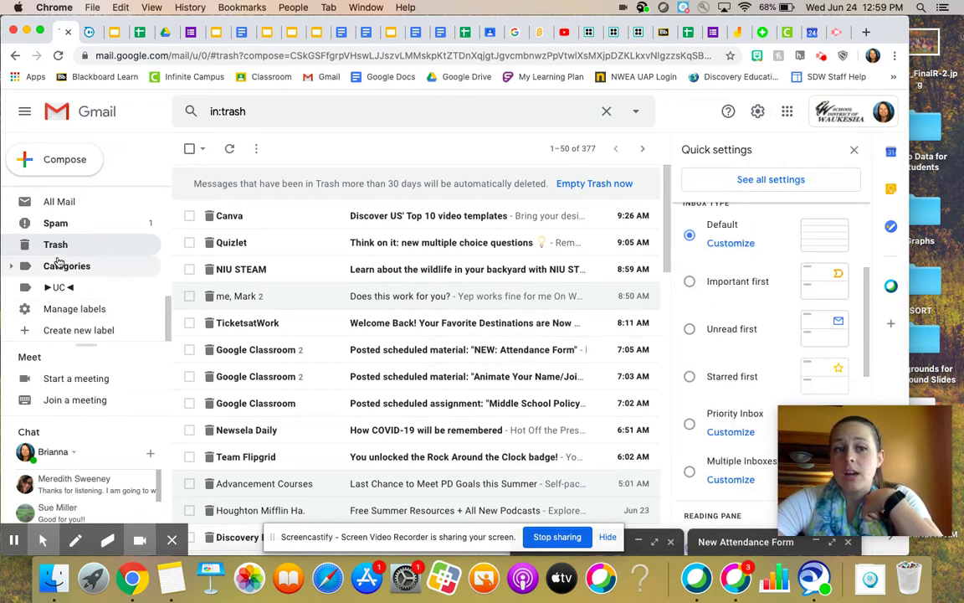
# Step: Look through Gmail's folder and label list, including Starred and Important, and close the quick settings
pyautogui.scroll(4, 56, 243)
pyautogui.scroll(5, 59, 263)
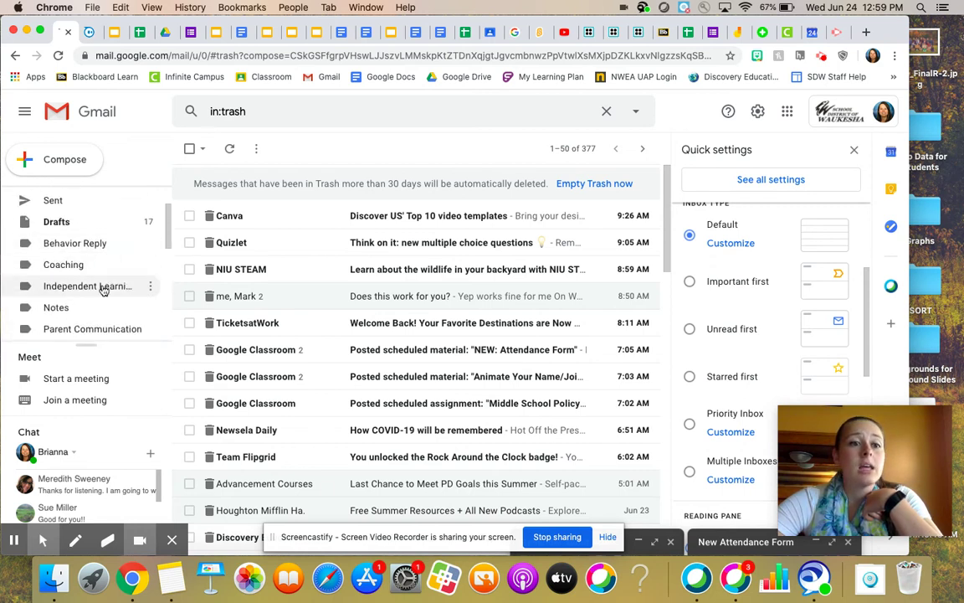
pyautogui.scroll(2, 101, 288)
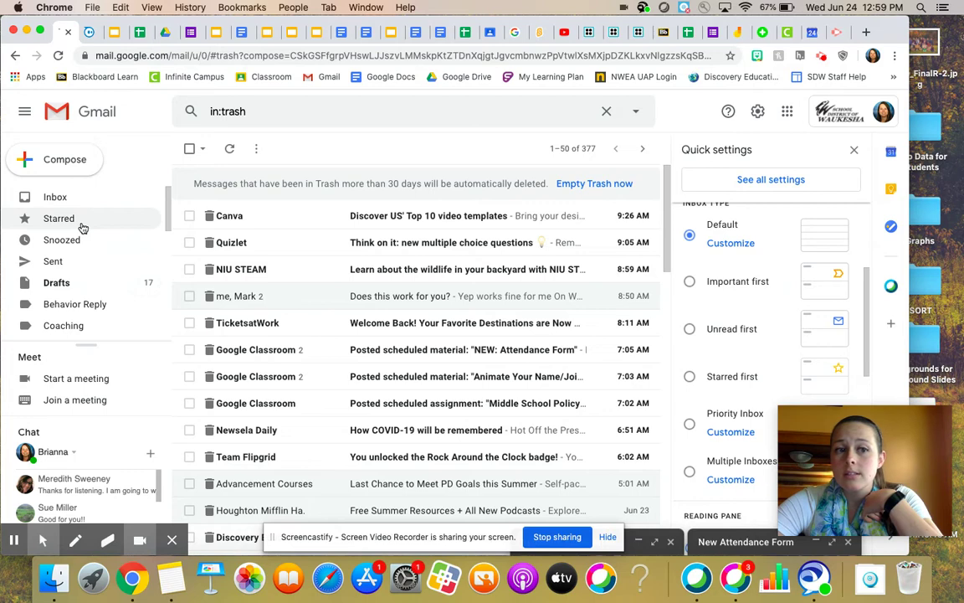
pyautogui.scroll(-4, 94, 265)
pyautogui.scroll(-5, 94, 265)
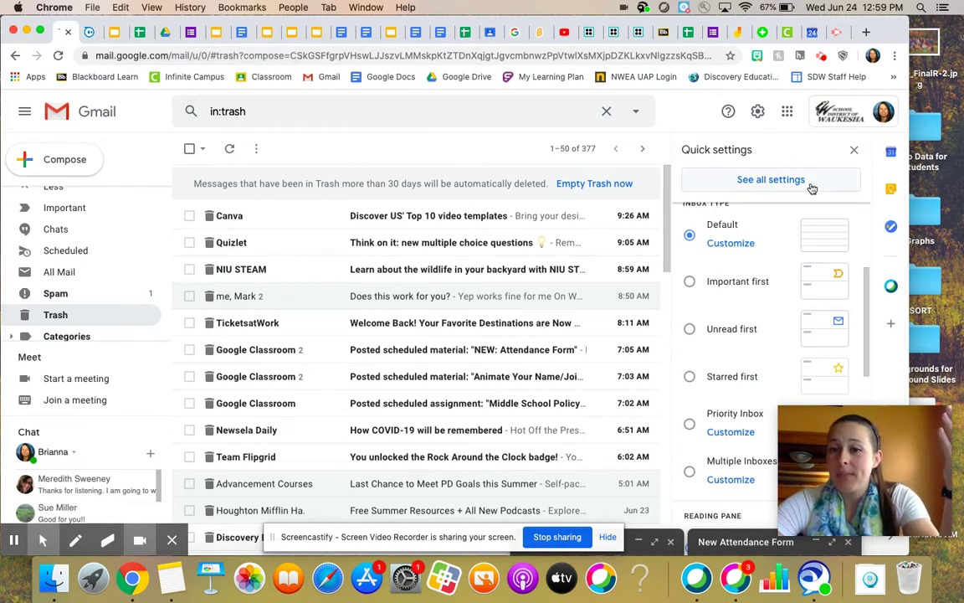
pyautogui.click(854, 149)
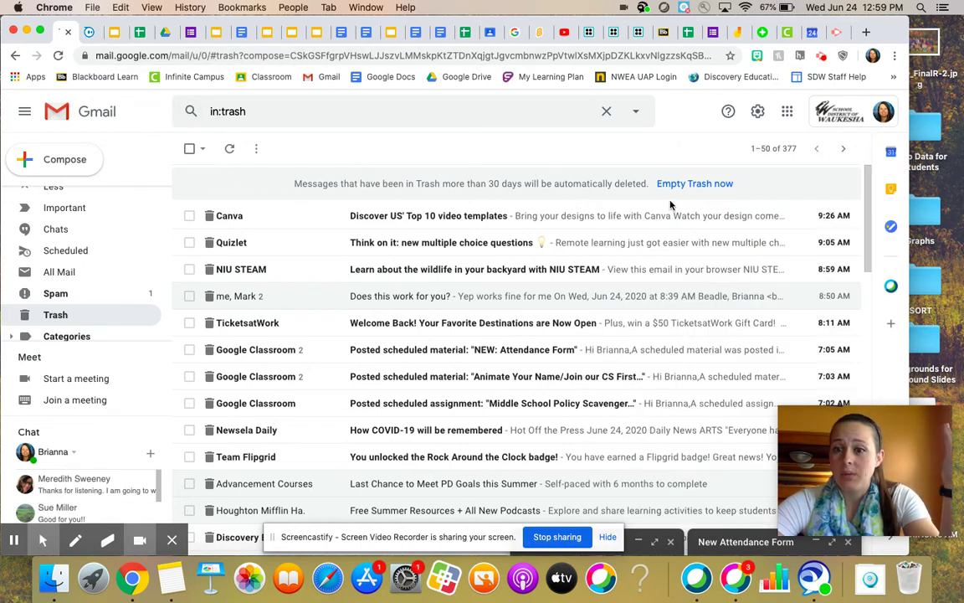
# Step: Switch to the Digital Organization presentation in Google Slides and display the Advanced Mode slide about snoozing emails
pyautogui.click(313, 34)
pyautogui.scroll(-1, 82, 426)
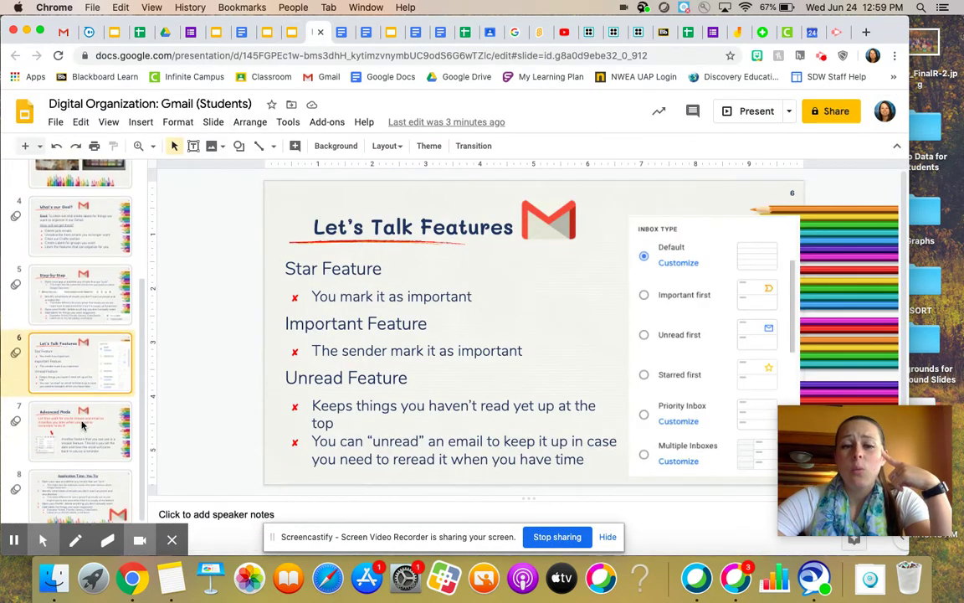
pyautogui.scroll(-1, 82, 426)
pyautogui.click(82, 427)
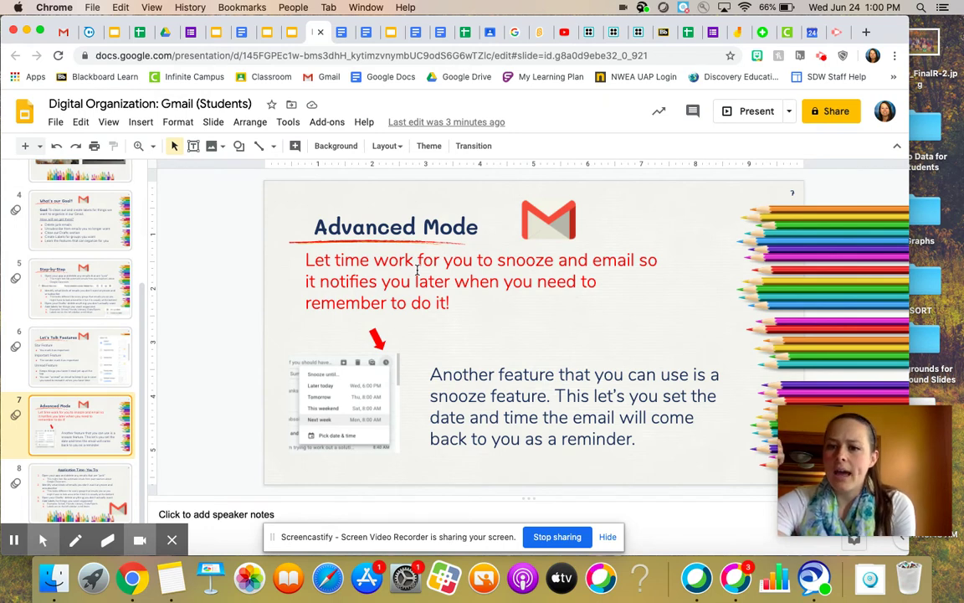
# Step: Switch to Gmail, open the Inbox, and view the Sphero Edu account activation email before returning to the message list
pyautogui.click(63, 32)
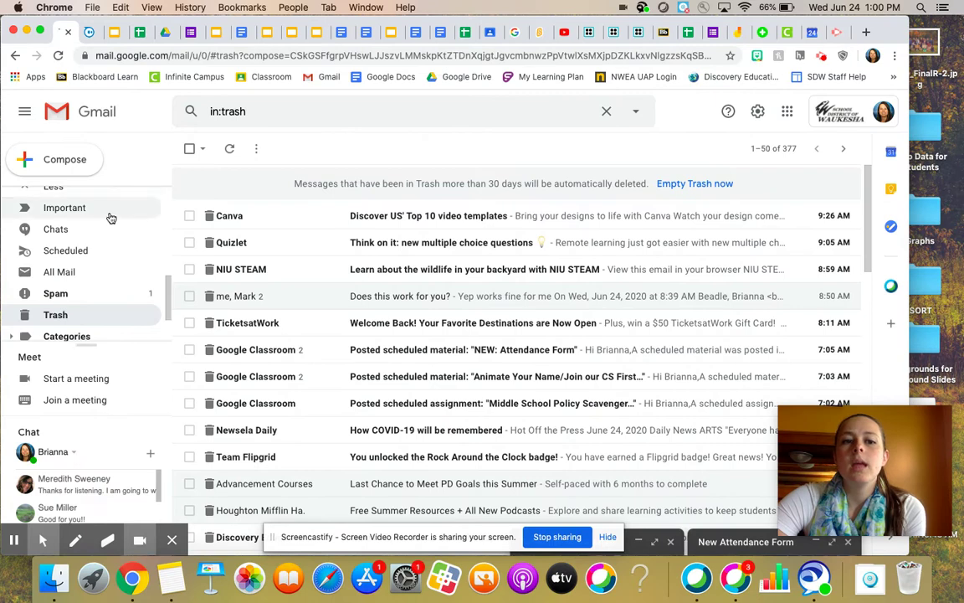
pyautogui.scroll(5, 83, 214)
pyautogui.click(75, 205)
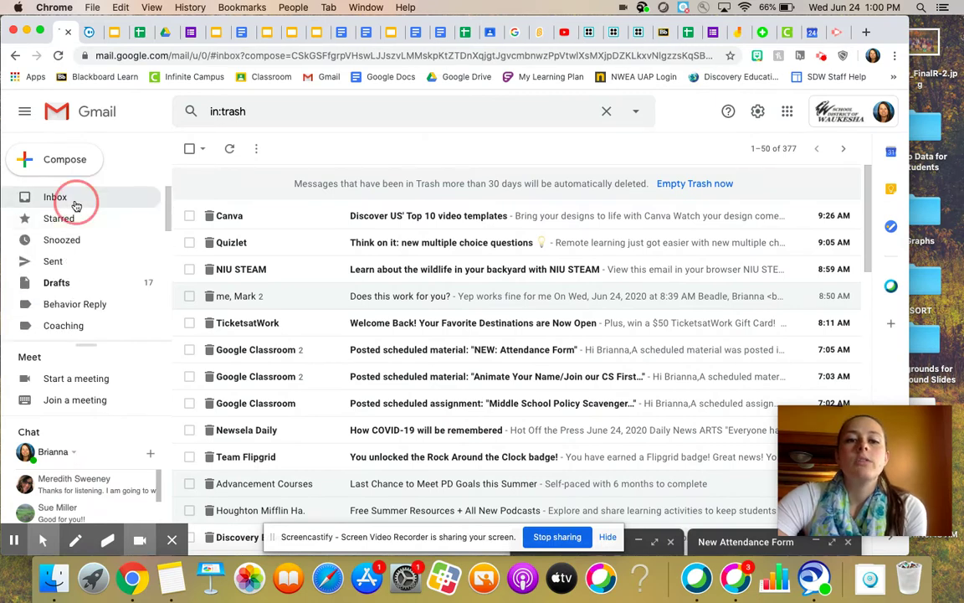
pyautogui.scroll(-3, 272, 449)
pyautogui.scroll(-10, 273, 449)
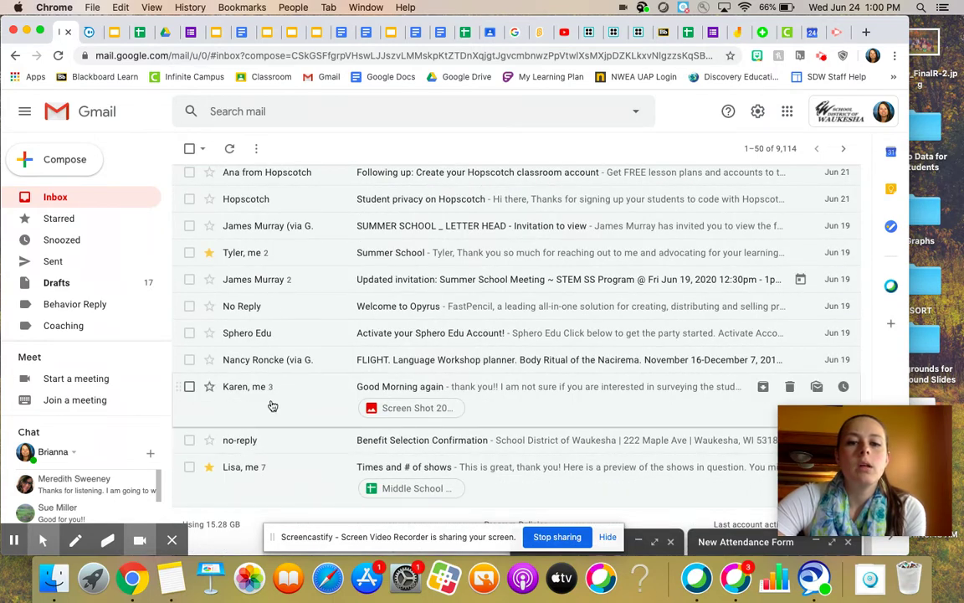
pyautogui.click(271, 339)
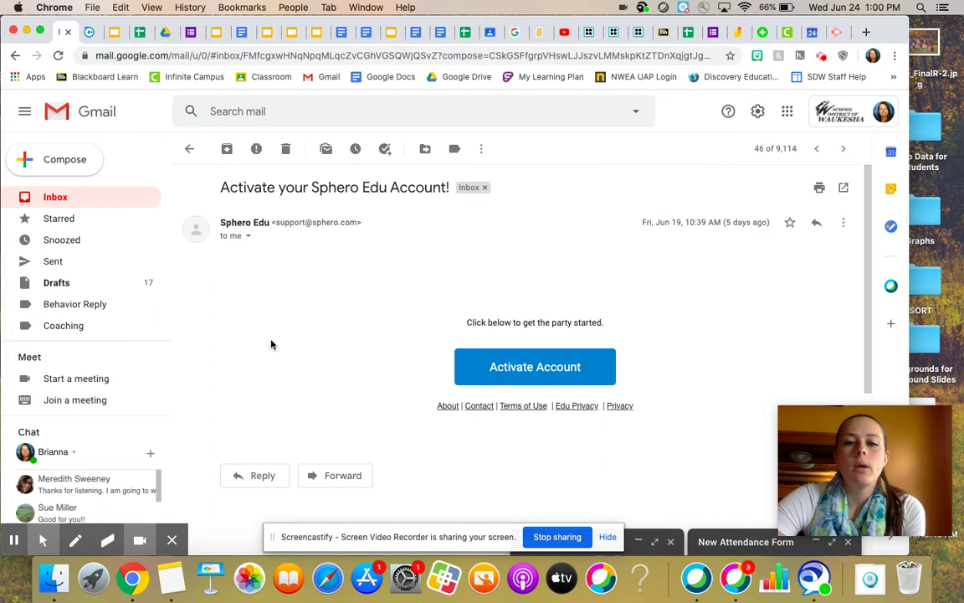
pyautogui.click(189, 148)
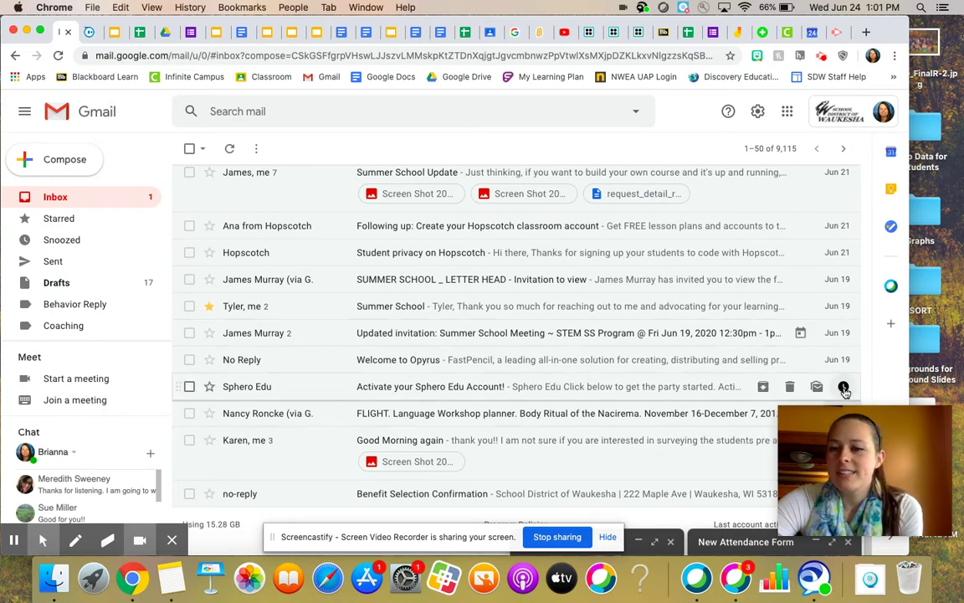
# Step: Examine the snooze options for the Sphero Edu email, including a custom date of Jun 25, 2020, and cancel without saving
pyautogui.click(844, 388)
pyautogui.moveTo(833, 424); pyautogui.dragTo(230, 298)
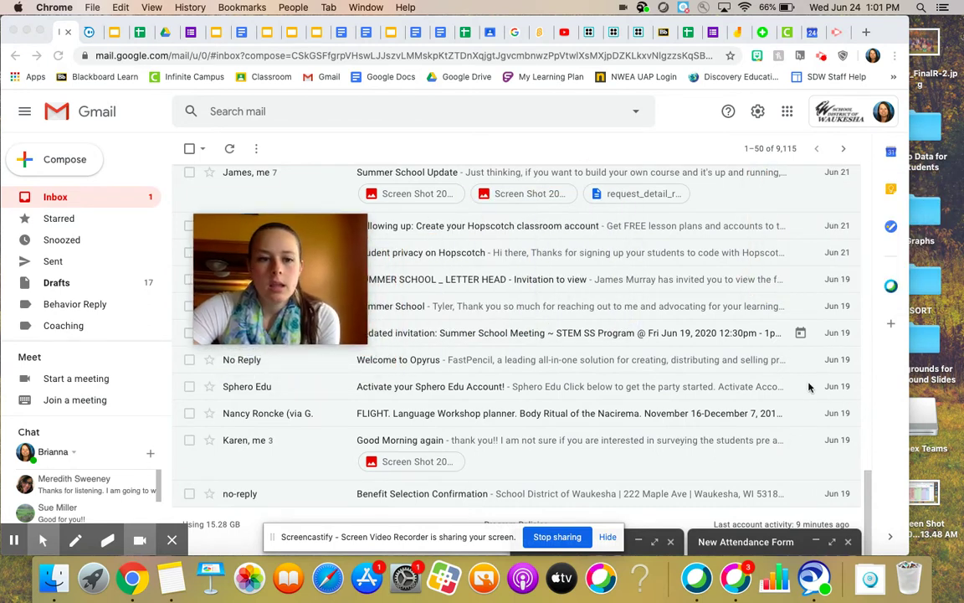
pyautogui.click(843, 387)
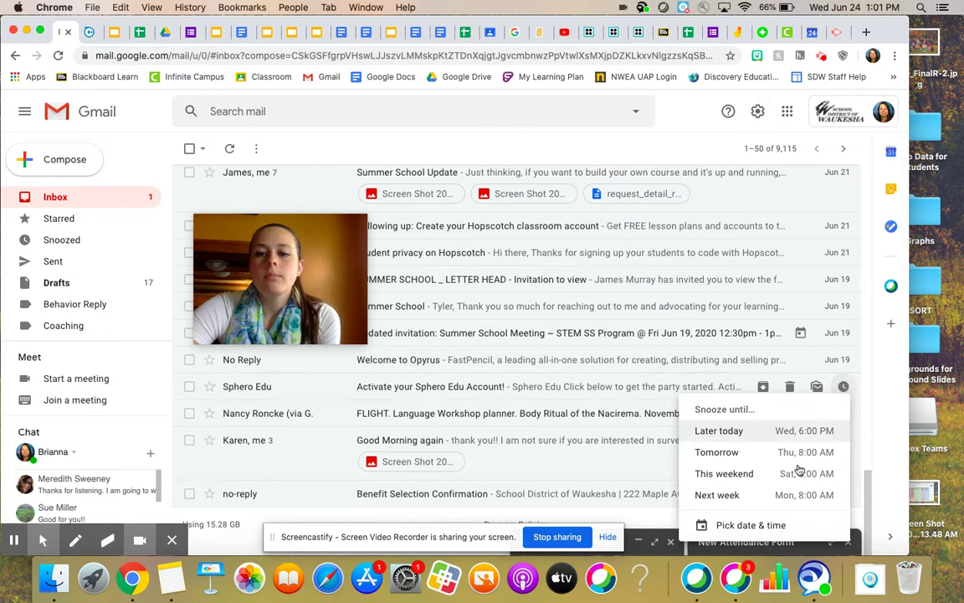
pyautogui.click(775, 528)
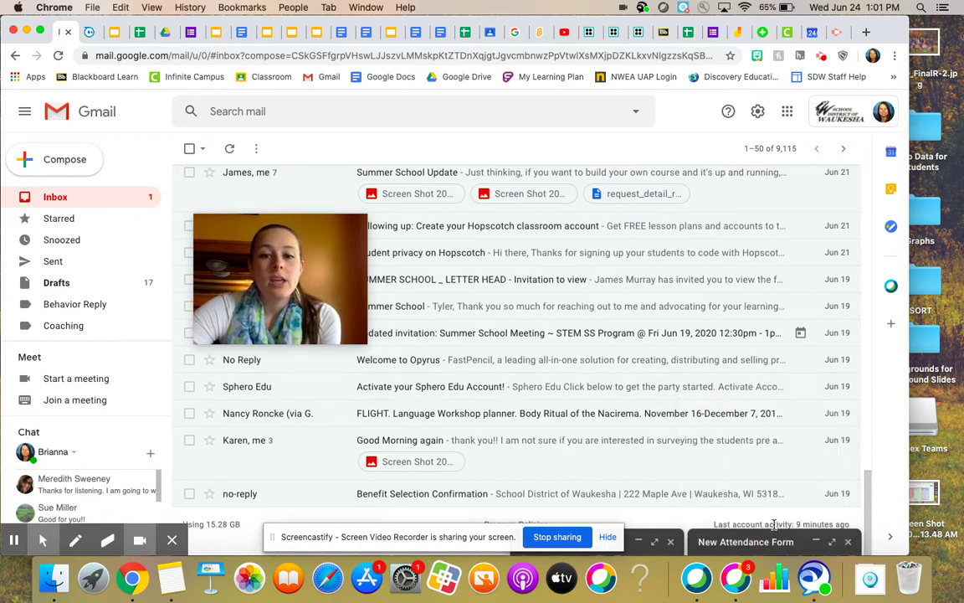
pyautogui.moveTo(313, 277); pyautogui.dragTo(226, 311)
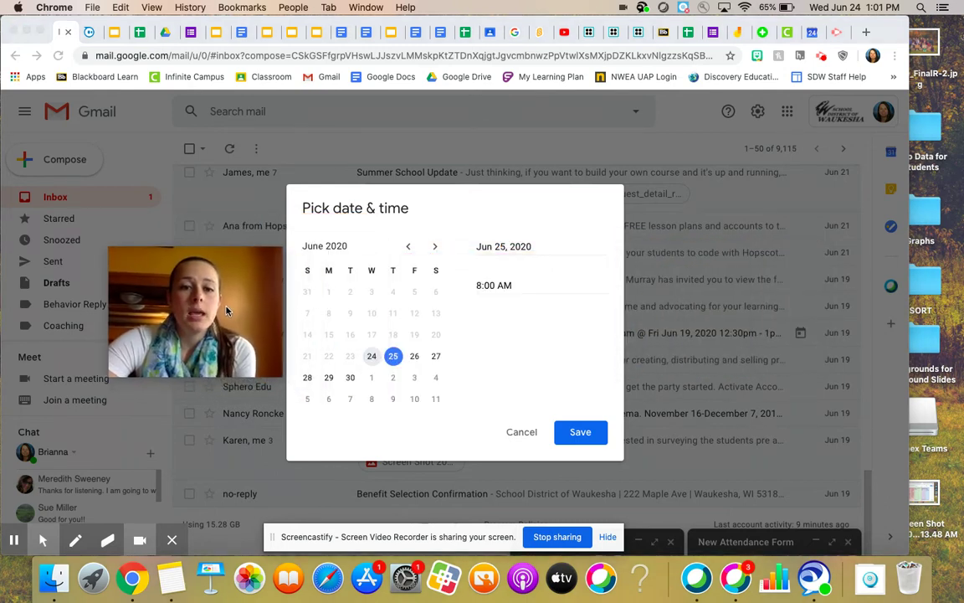
pyautogui.click(397, 357)
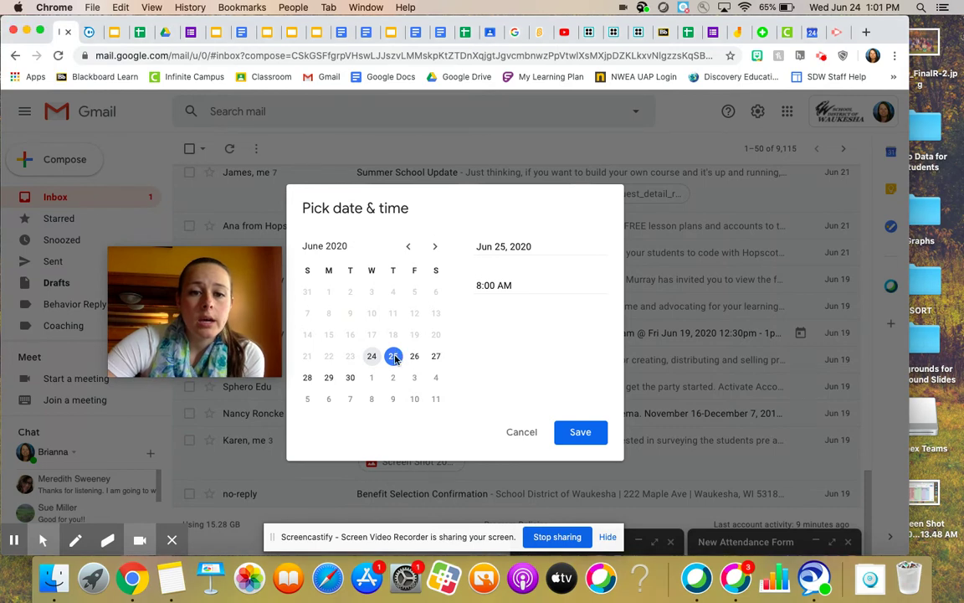
pyautogui.click(518, 434)
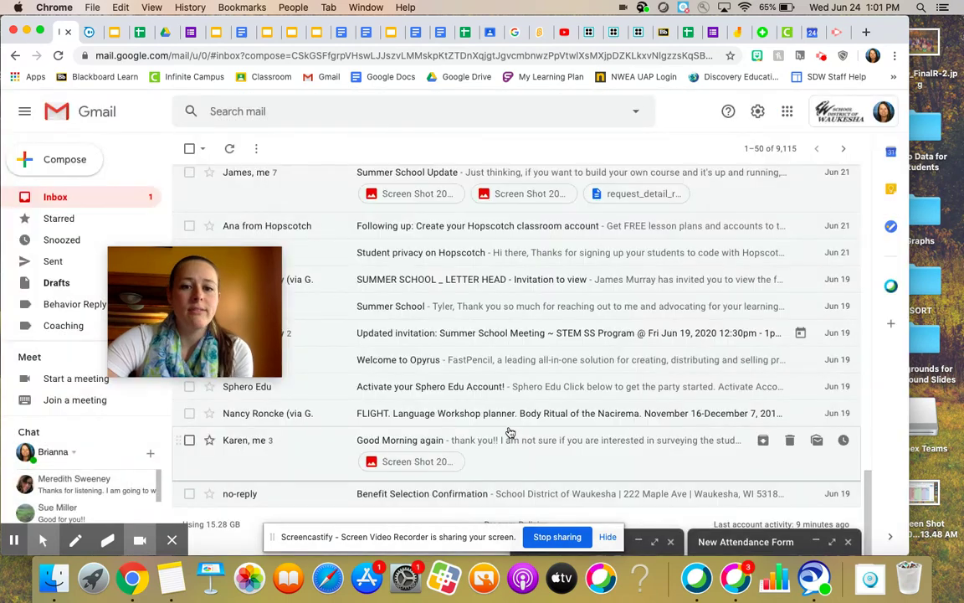
# Step: Switch back to the Advanced Mode slide in Google Slides
pyautogui.moveTo(245, 344); pyautogui.dragTo(937, 443)
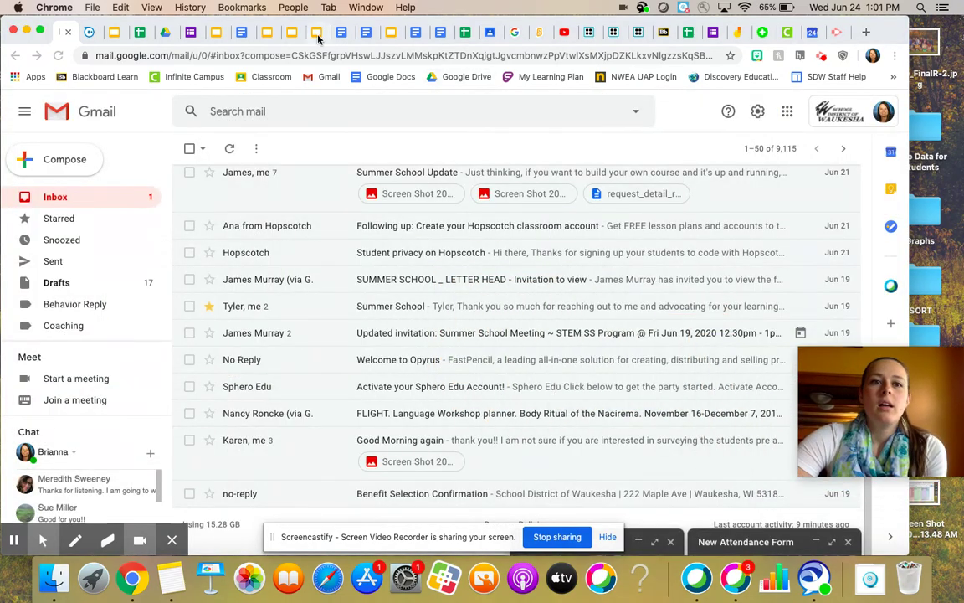
pyautogui.click(317, 33)
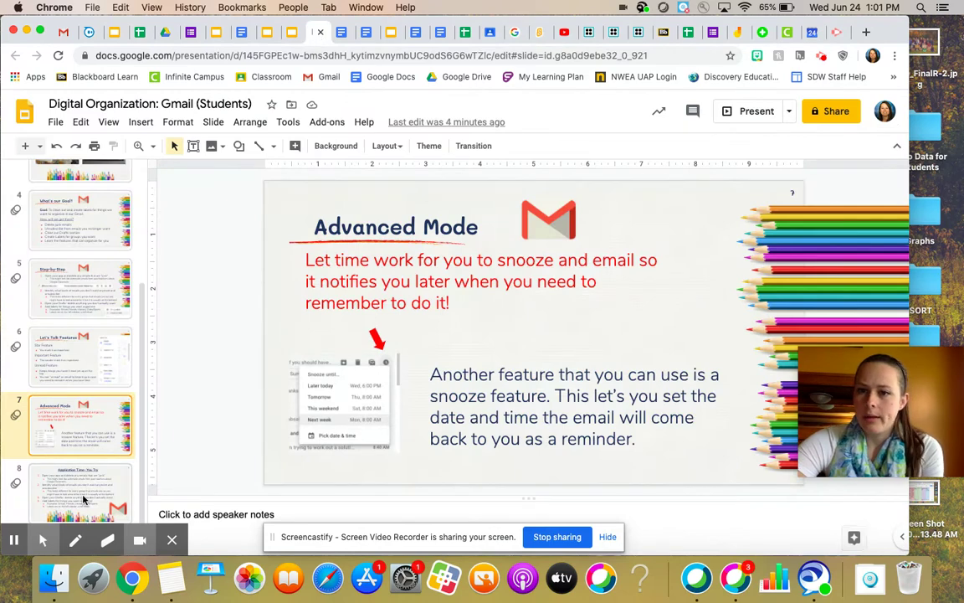